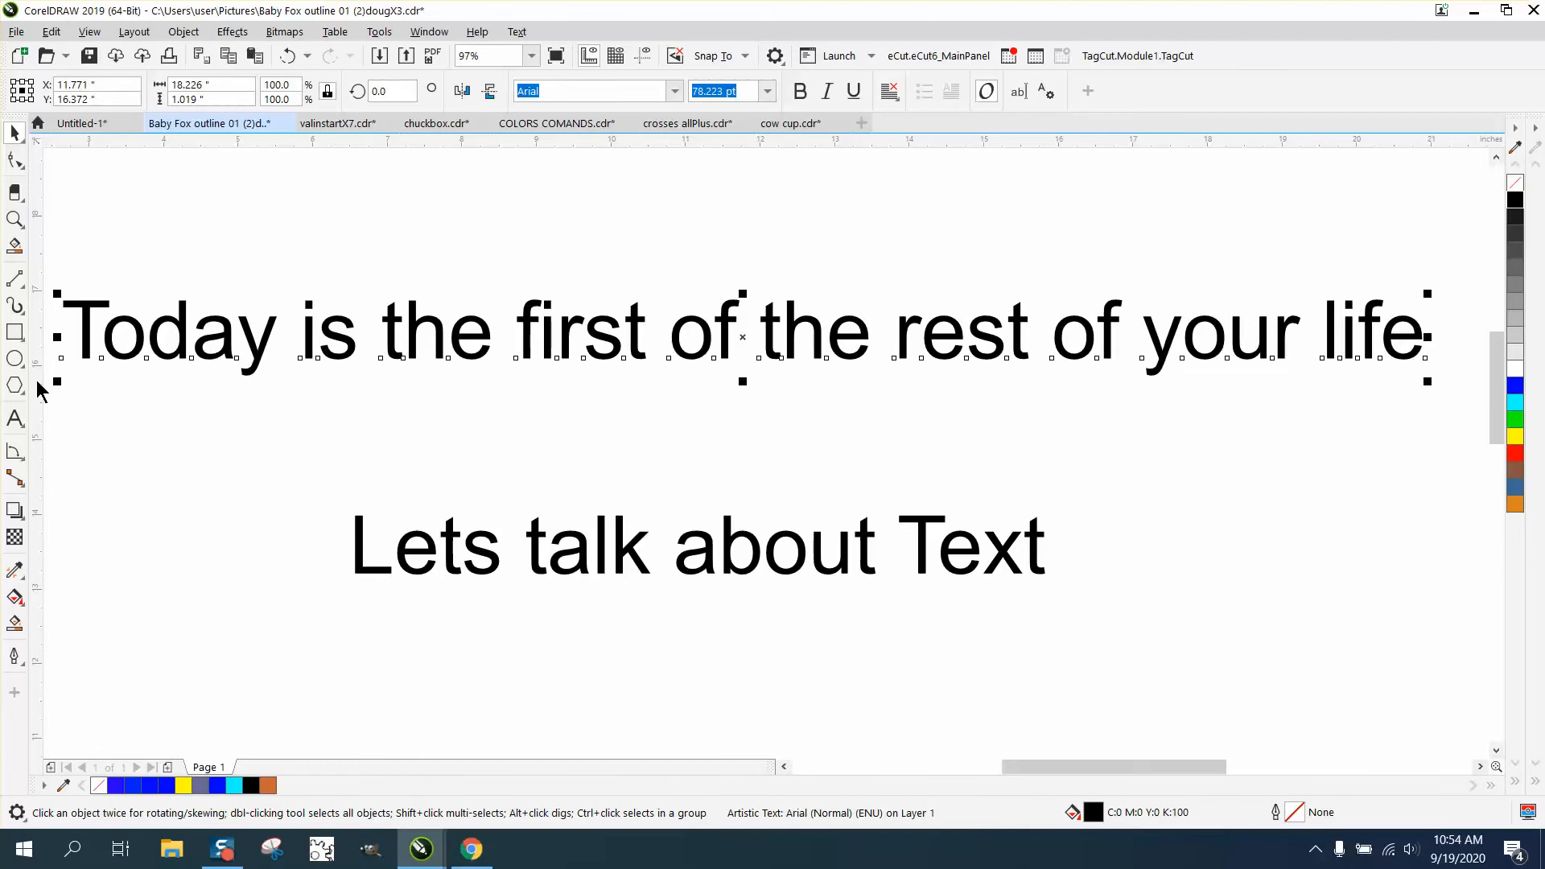
Separate the word "Today" from the rest of the sentence and select it for skewing
left_click(15, 418)
left_click_drag(278, 338, 76, 344)
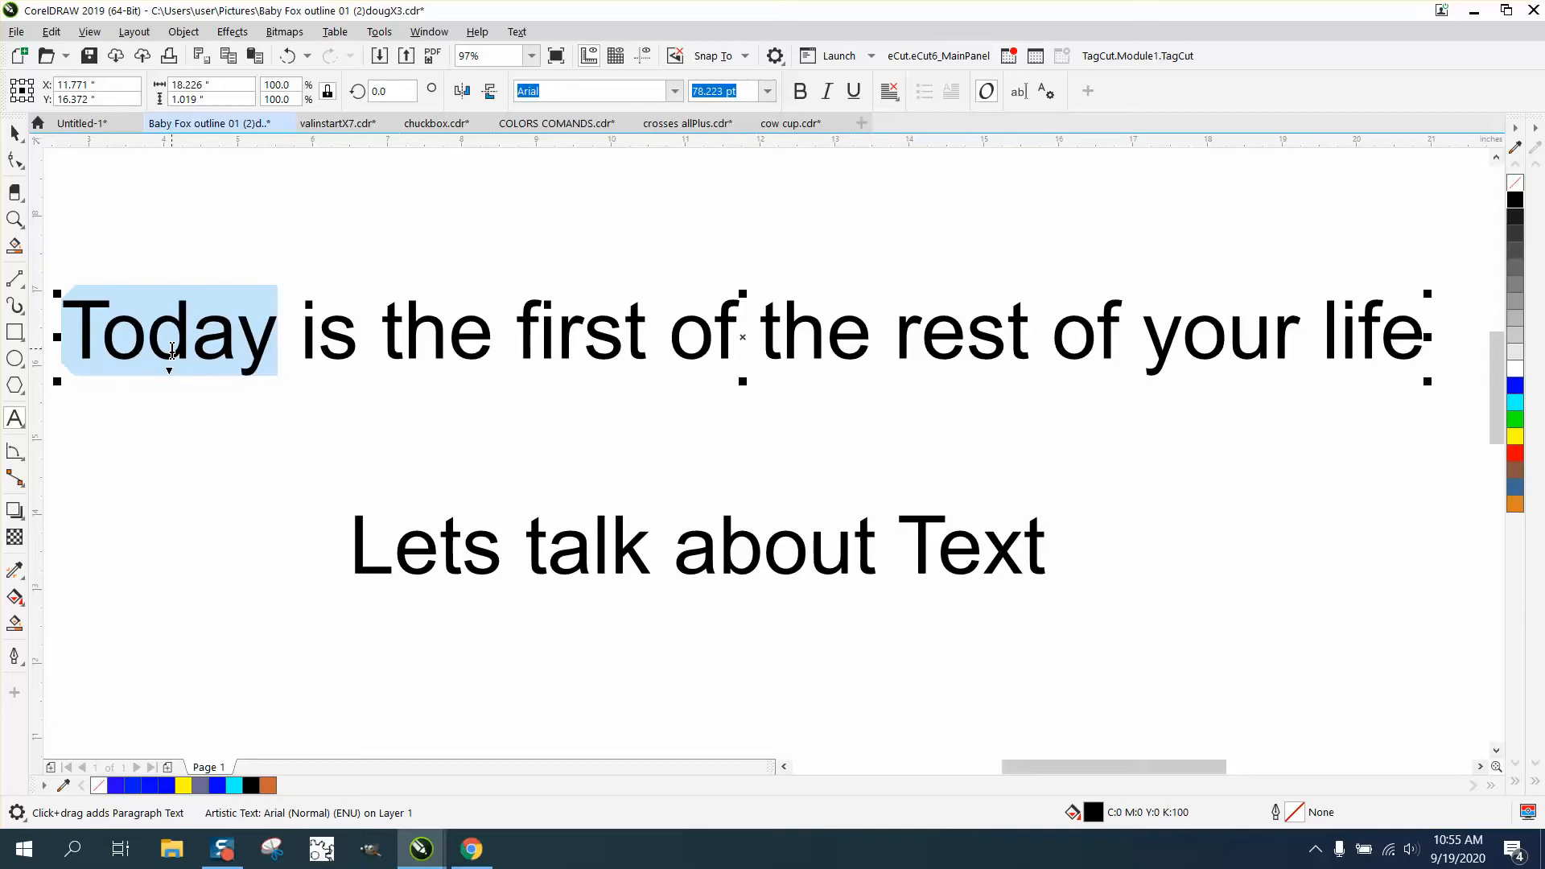
left_click(147, 326)
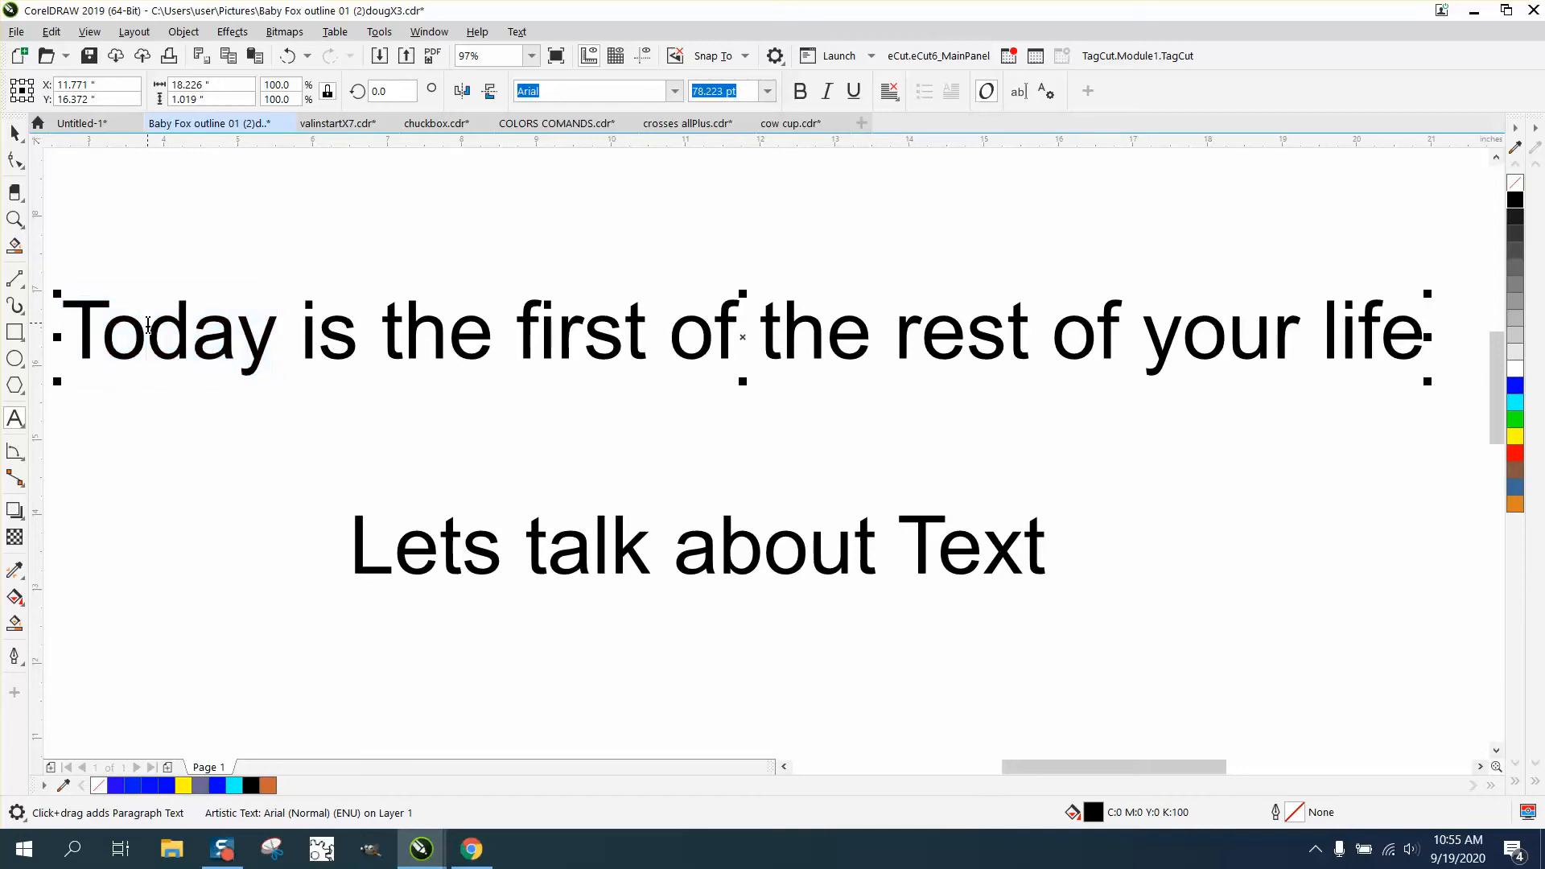
key("ctrl+space")
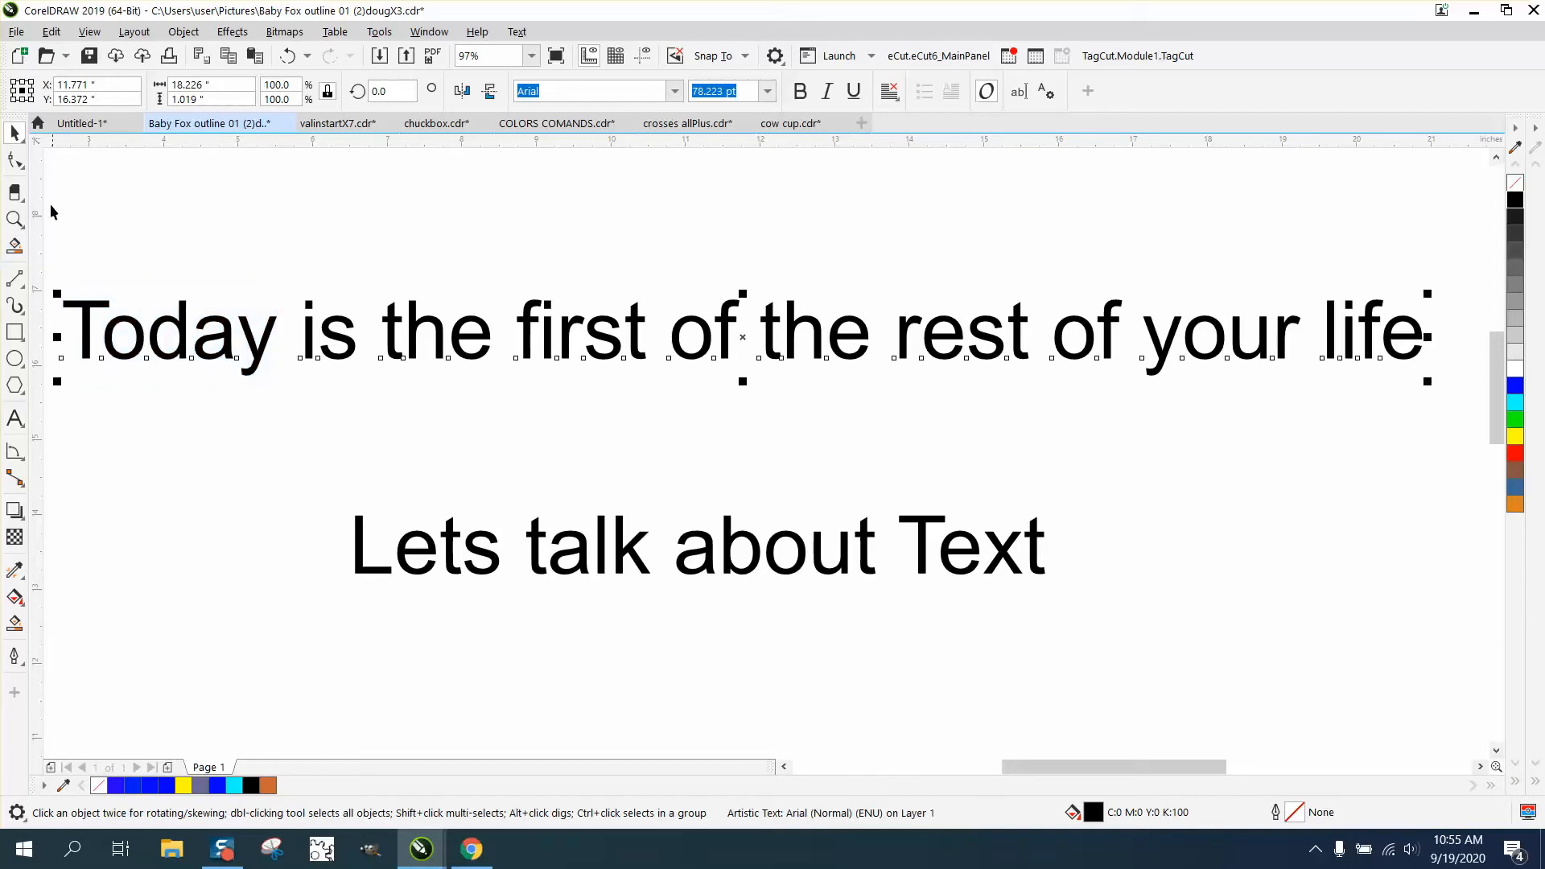
left_click(225, 354)
left_click(171, 315)
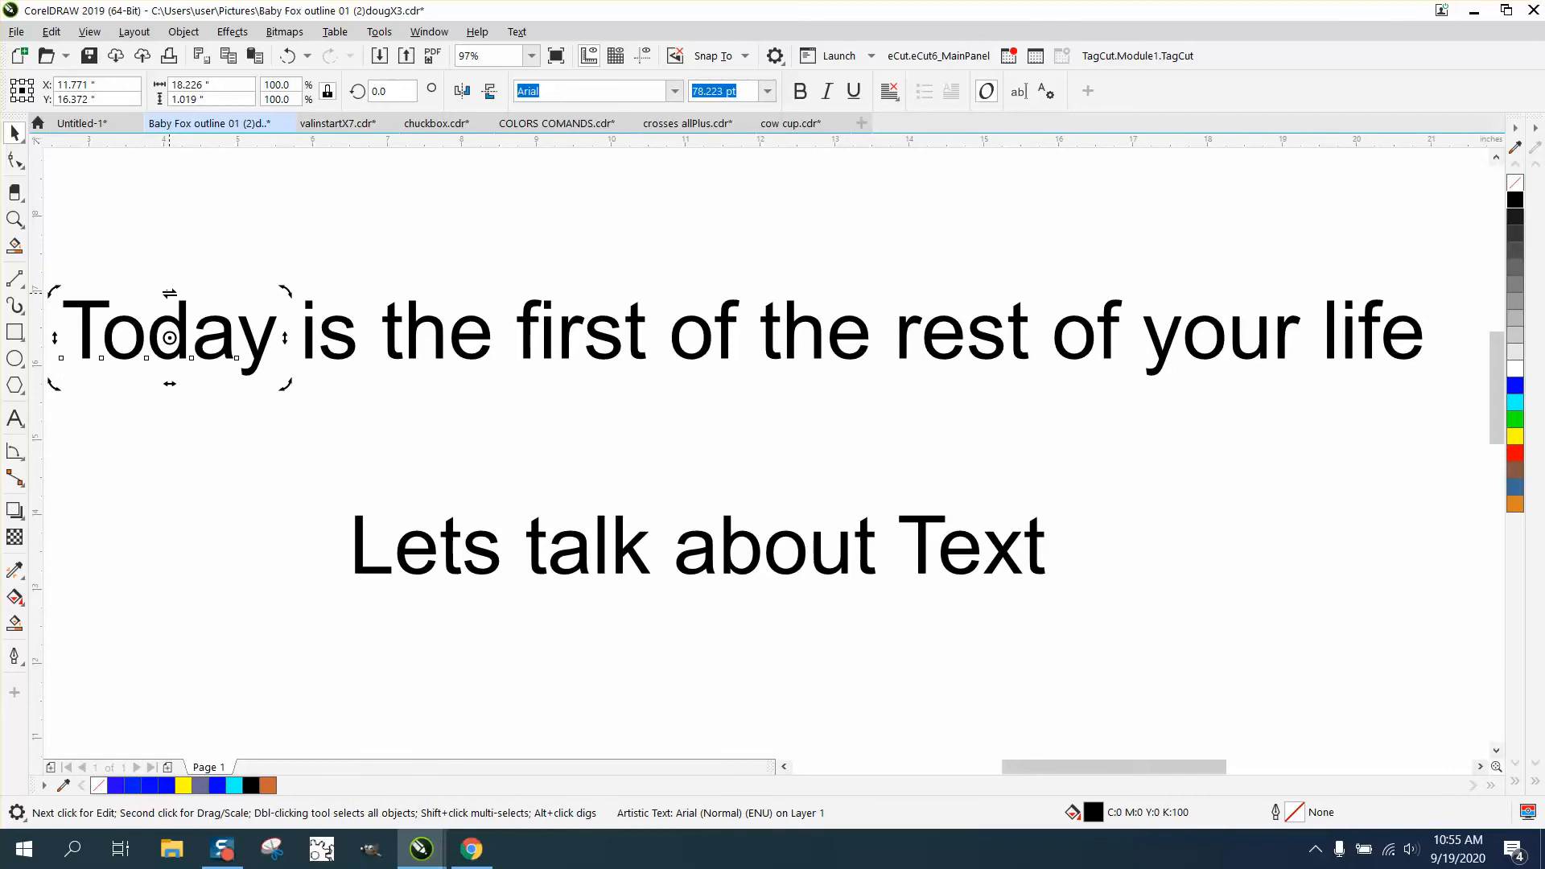
Try skewing the word "Today" to the right by eye and undo the skew
left_click_drag(169, 294, 202, 296)
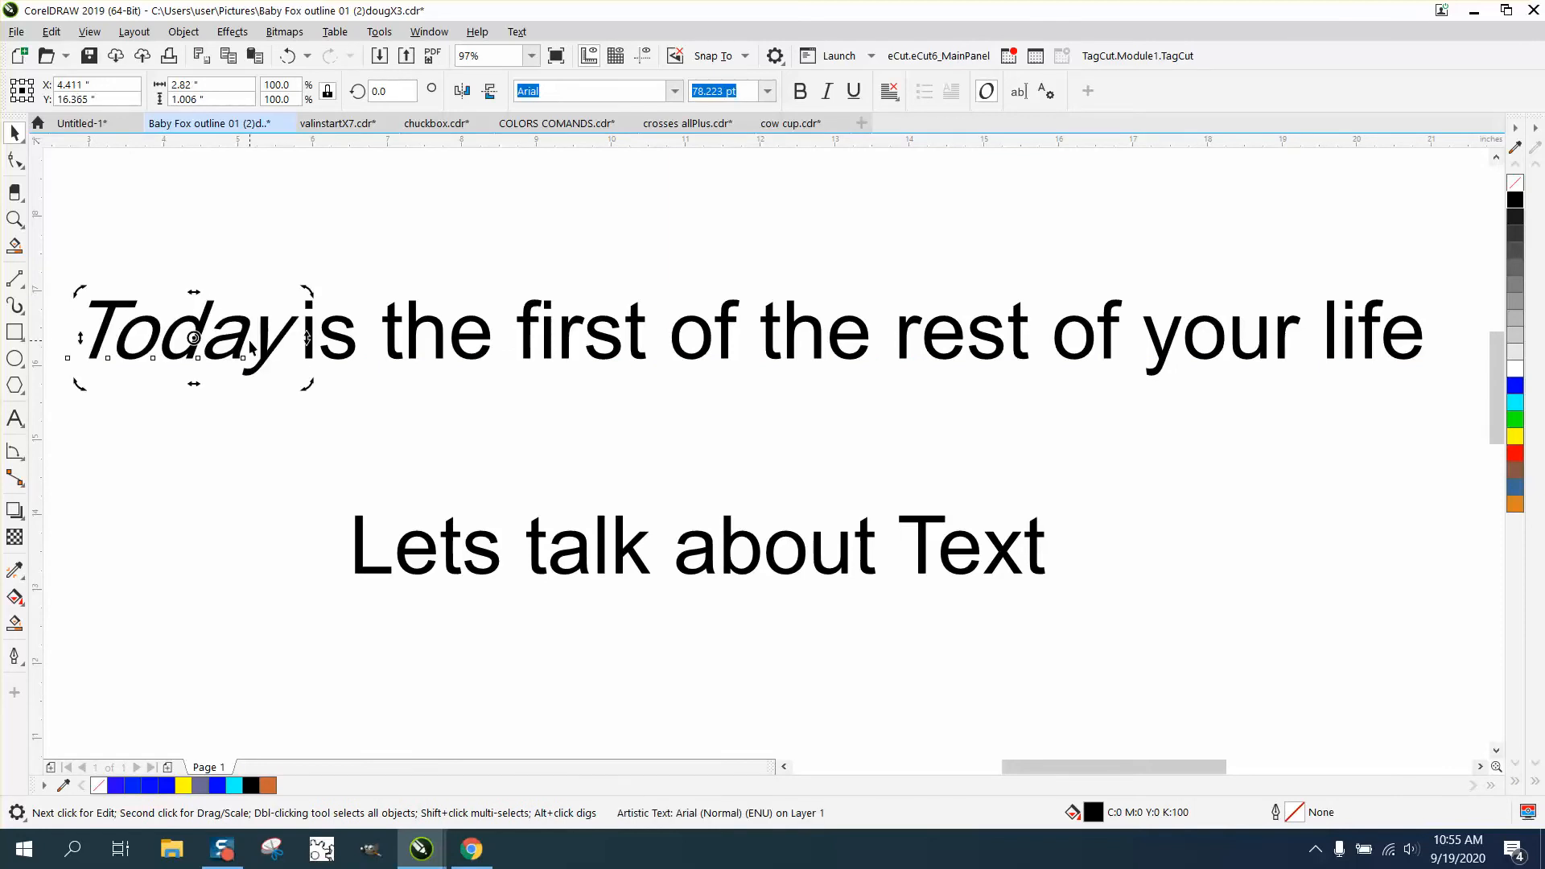
left_click(925, 566)
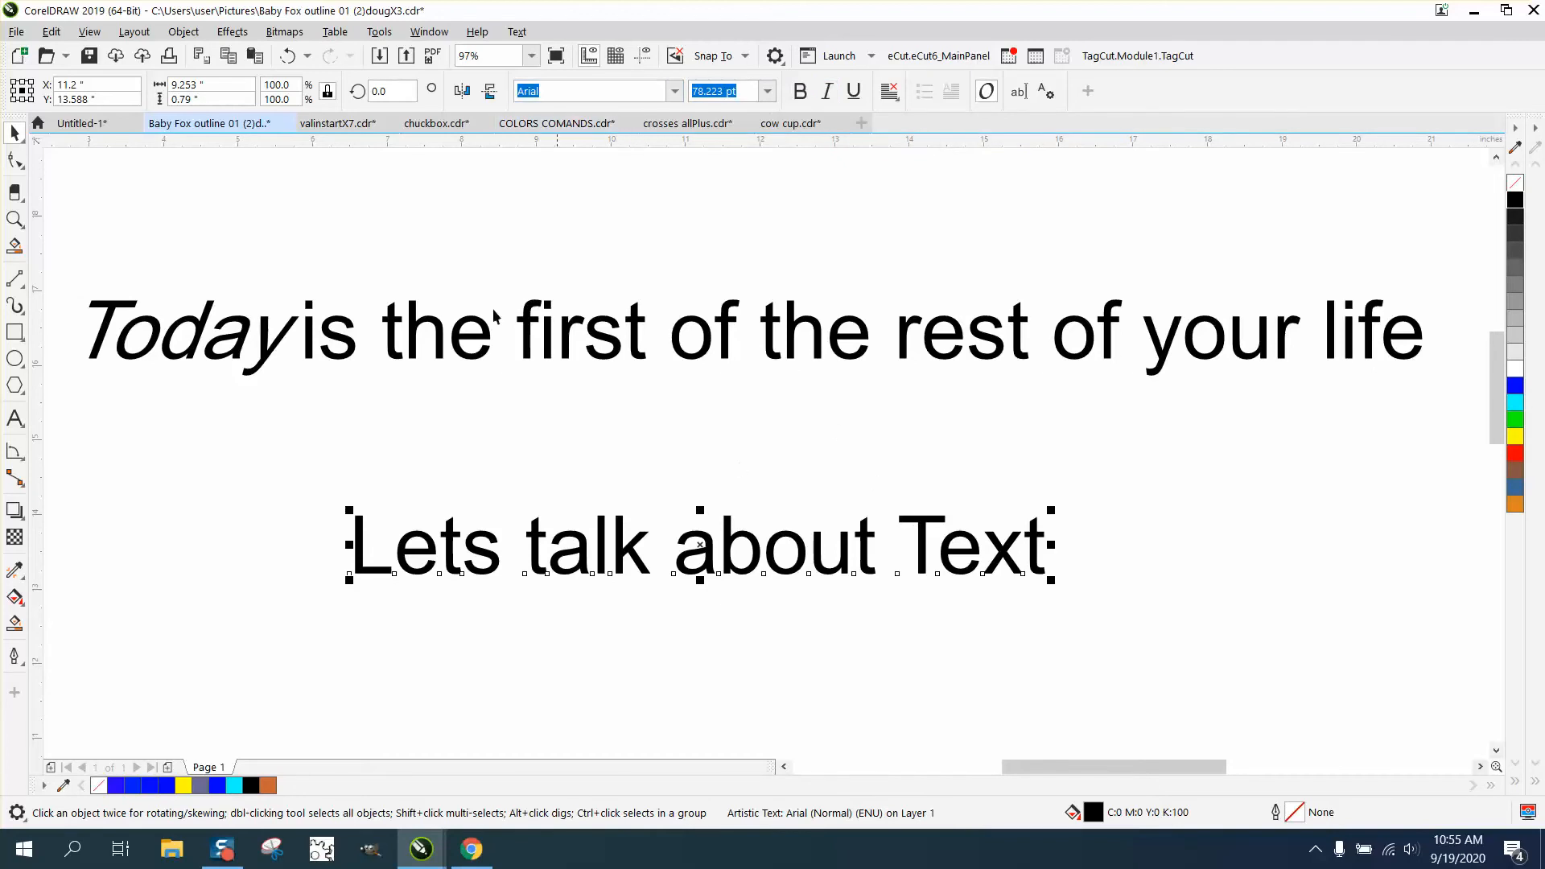
left_click(287, 56)
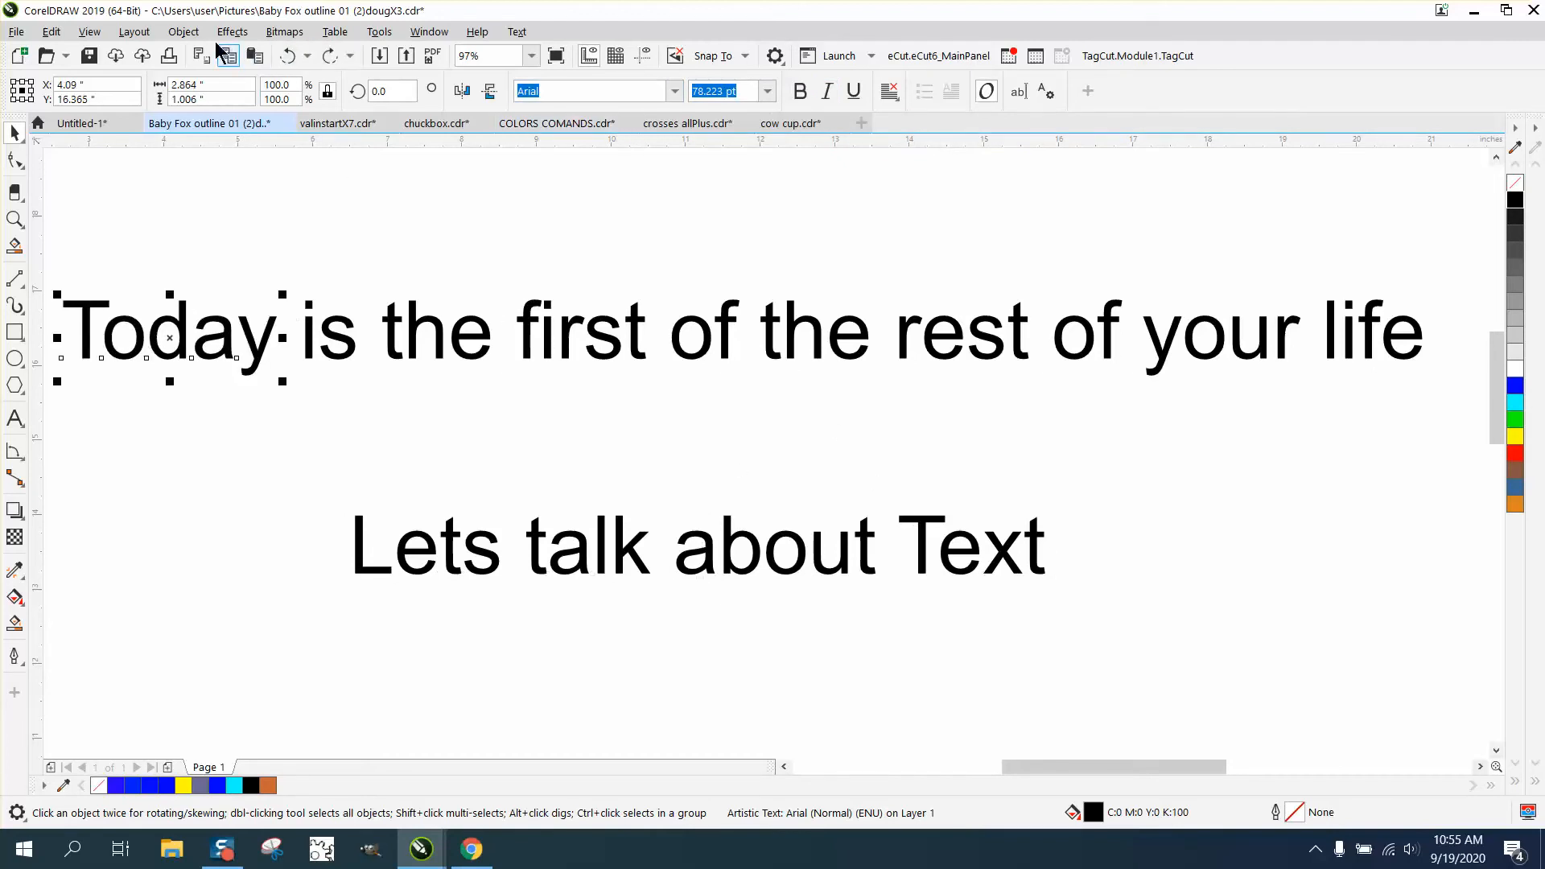
Show the document grid and move the word "Today" so the upper-left corner of its T sits on a grid intersection
left_click(90, 32)
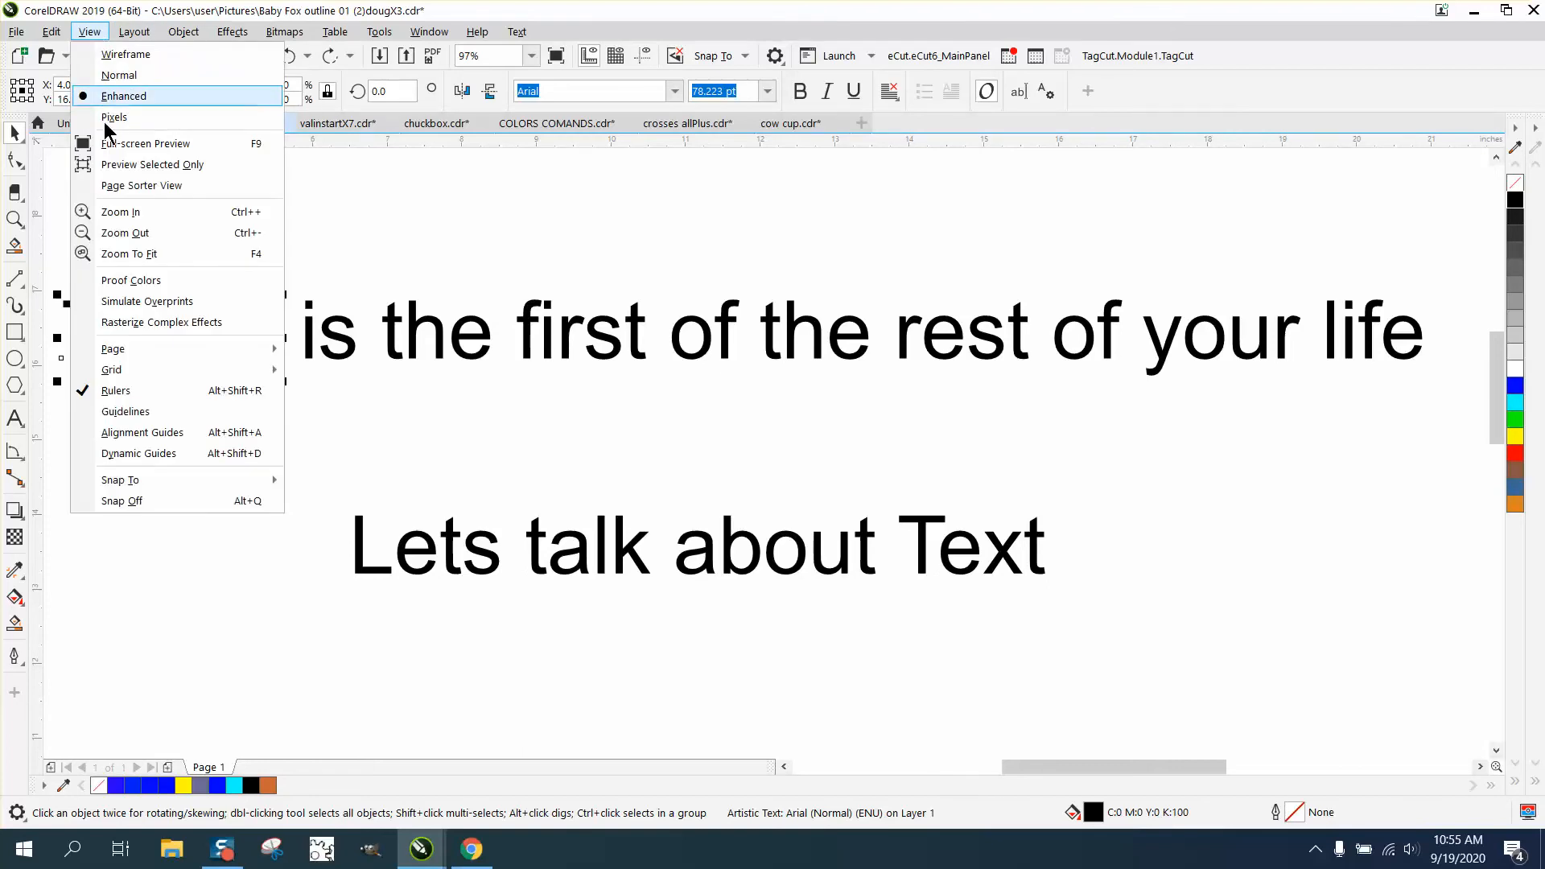
left_click(333, 372)
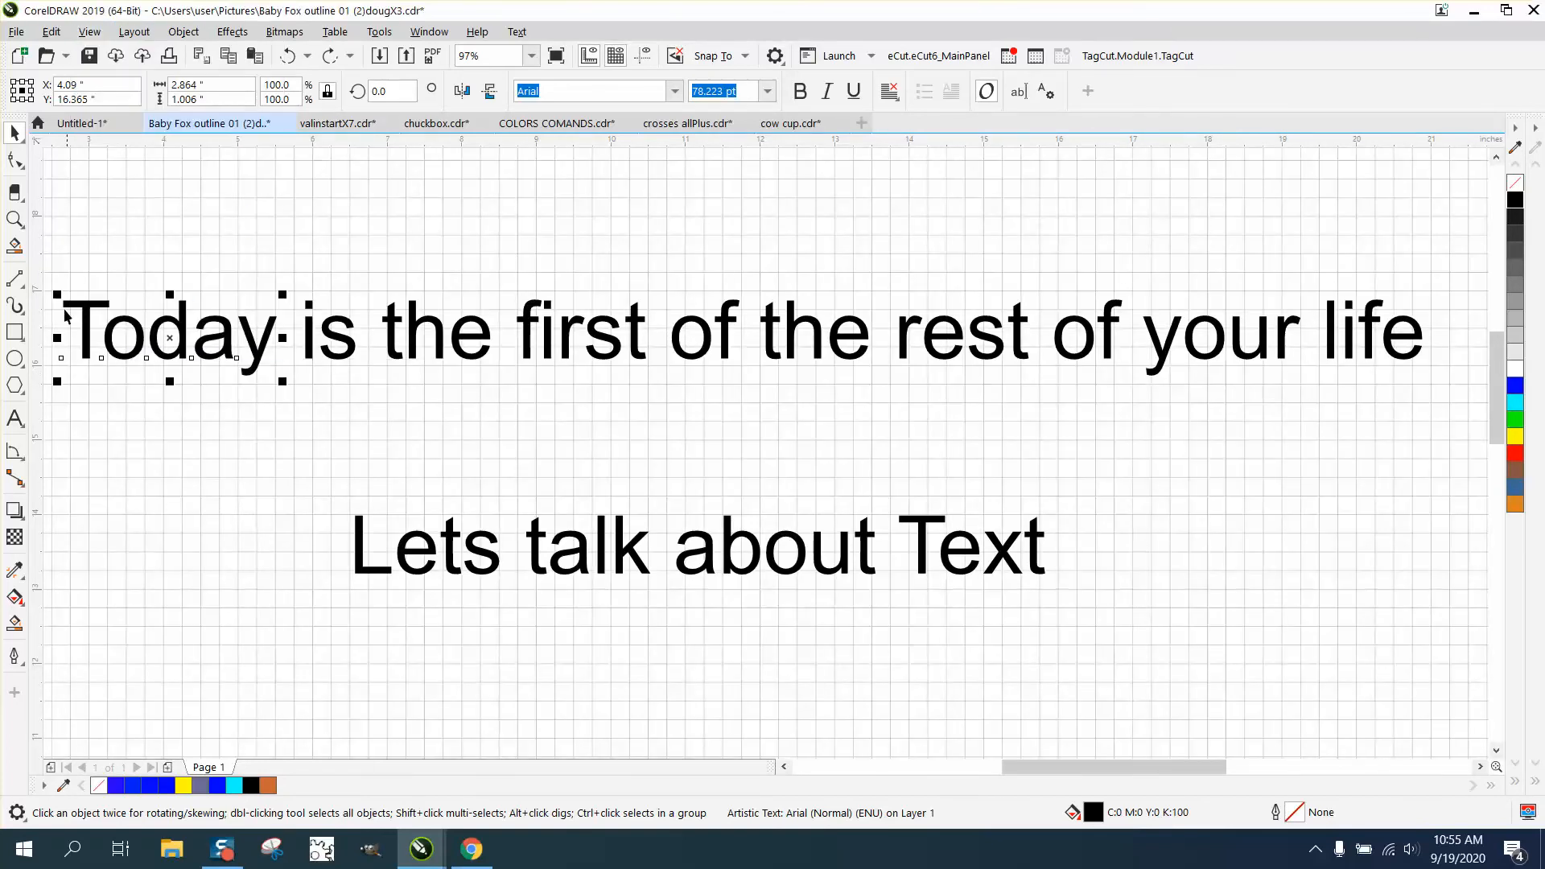
left_click(14, 219)
left_click_drag(62, 278, 341, 387)
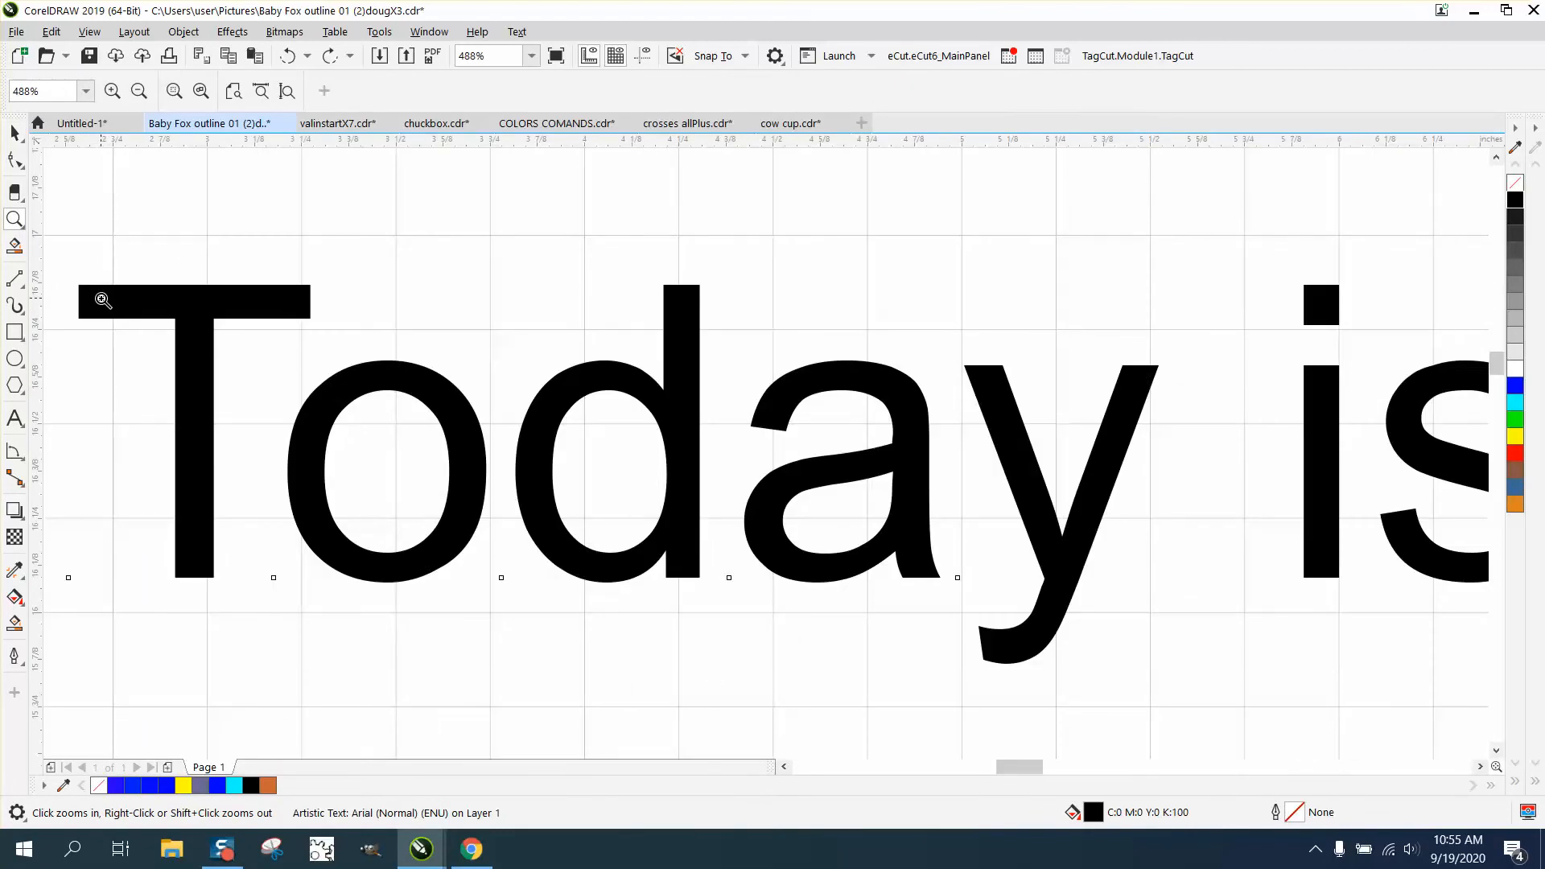
left_click(16, 132)
left_click_drag(179, 300, 220, 259)
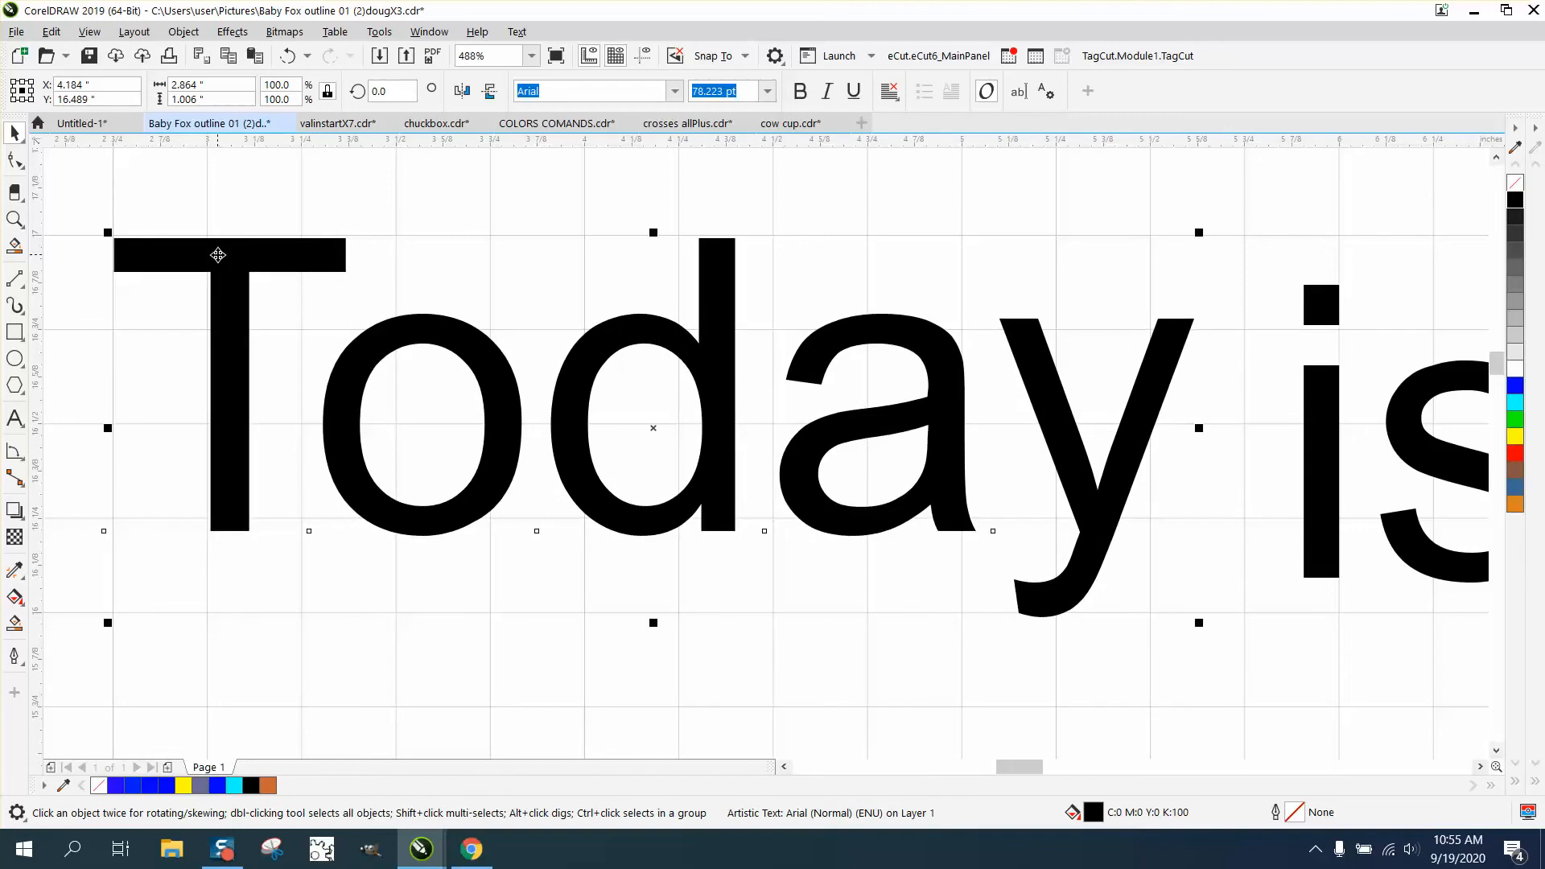
Skew the word "Today" horizontally to the right, using the document grid as the guide
left_click(220, 257)
left_click_drag(654, 231, 735, 231)
scroll(721, 728, "down", 5)
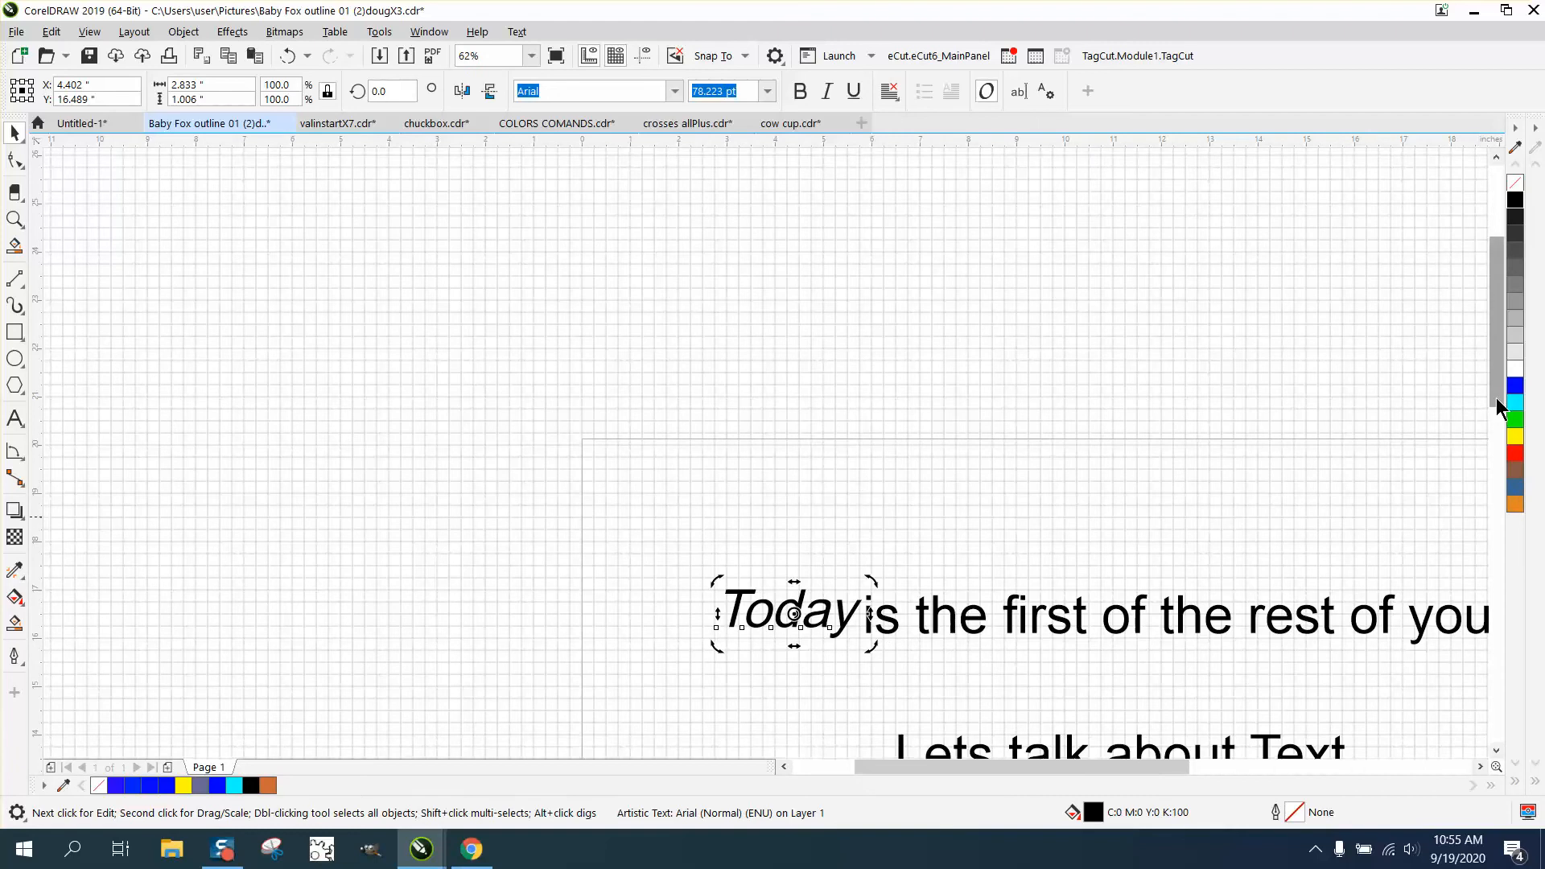
left_click_drag(1498, 402, 1498, 431)
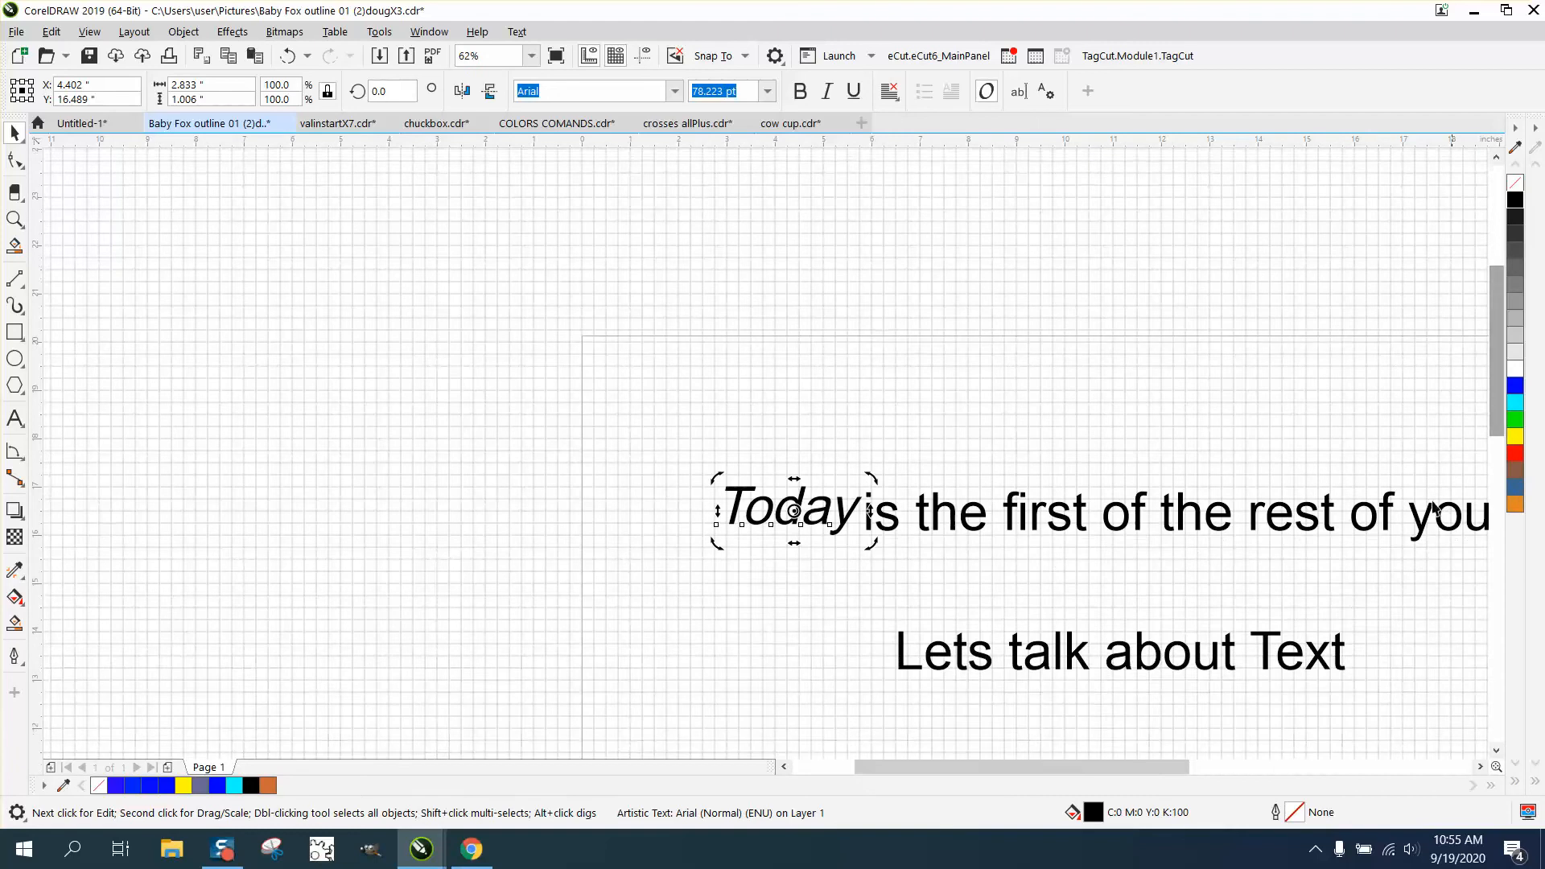
Compare the T of "Text" with the grid with its line ready for skewing, and undo the skew of "Today"
left_click(15, 219)
left_click_drag(1223, 618, 1396, 688)
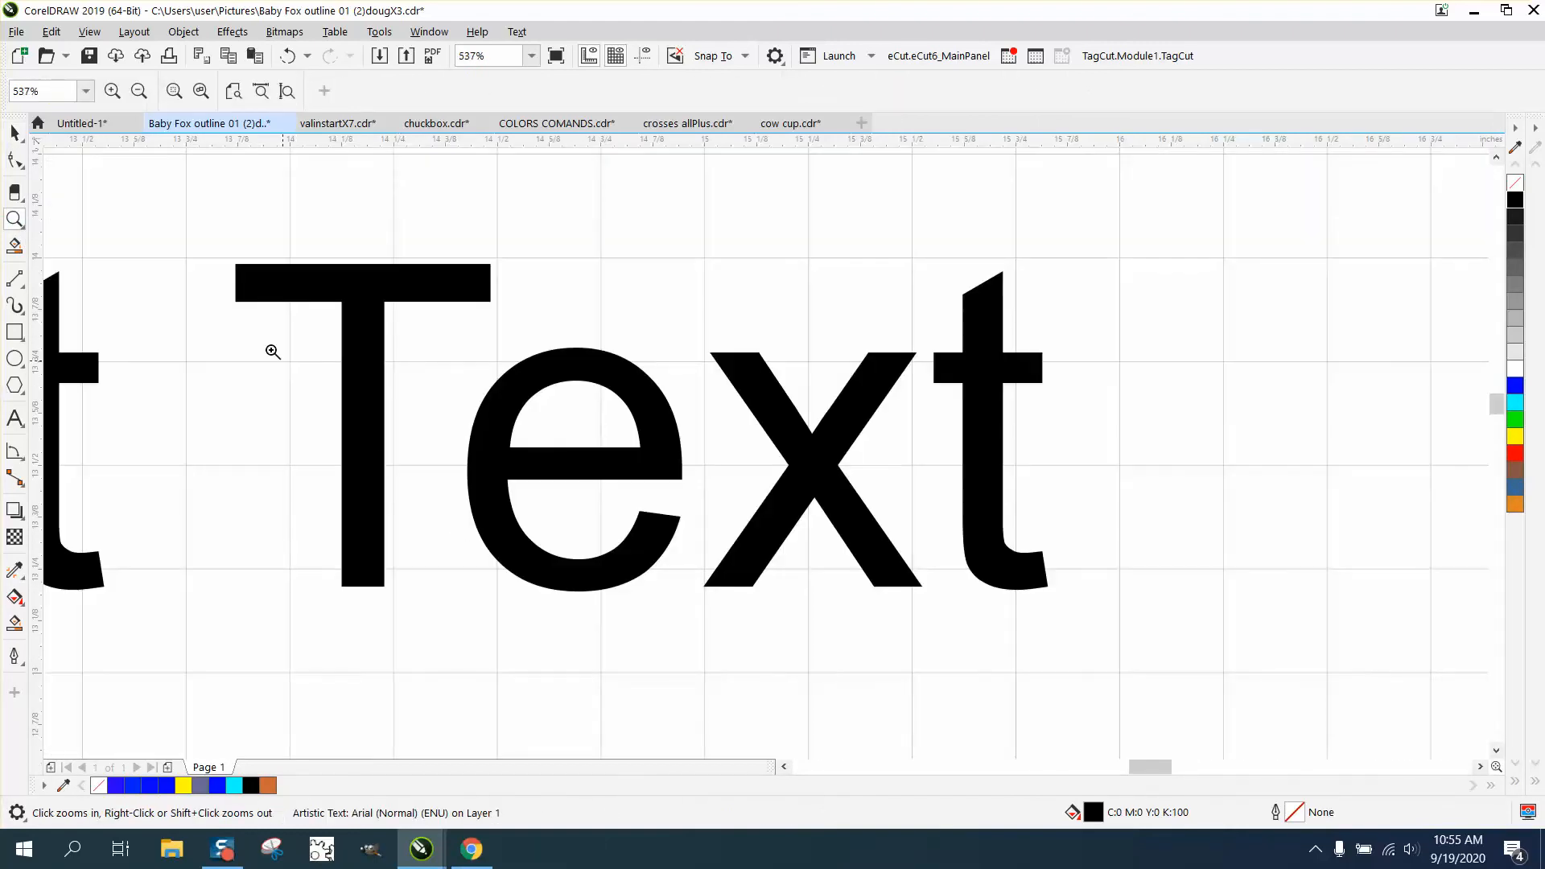
left_click(15, 133)
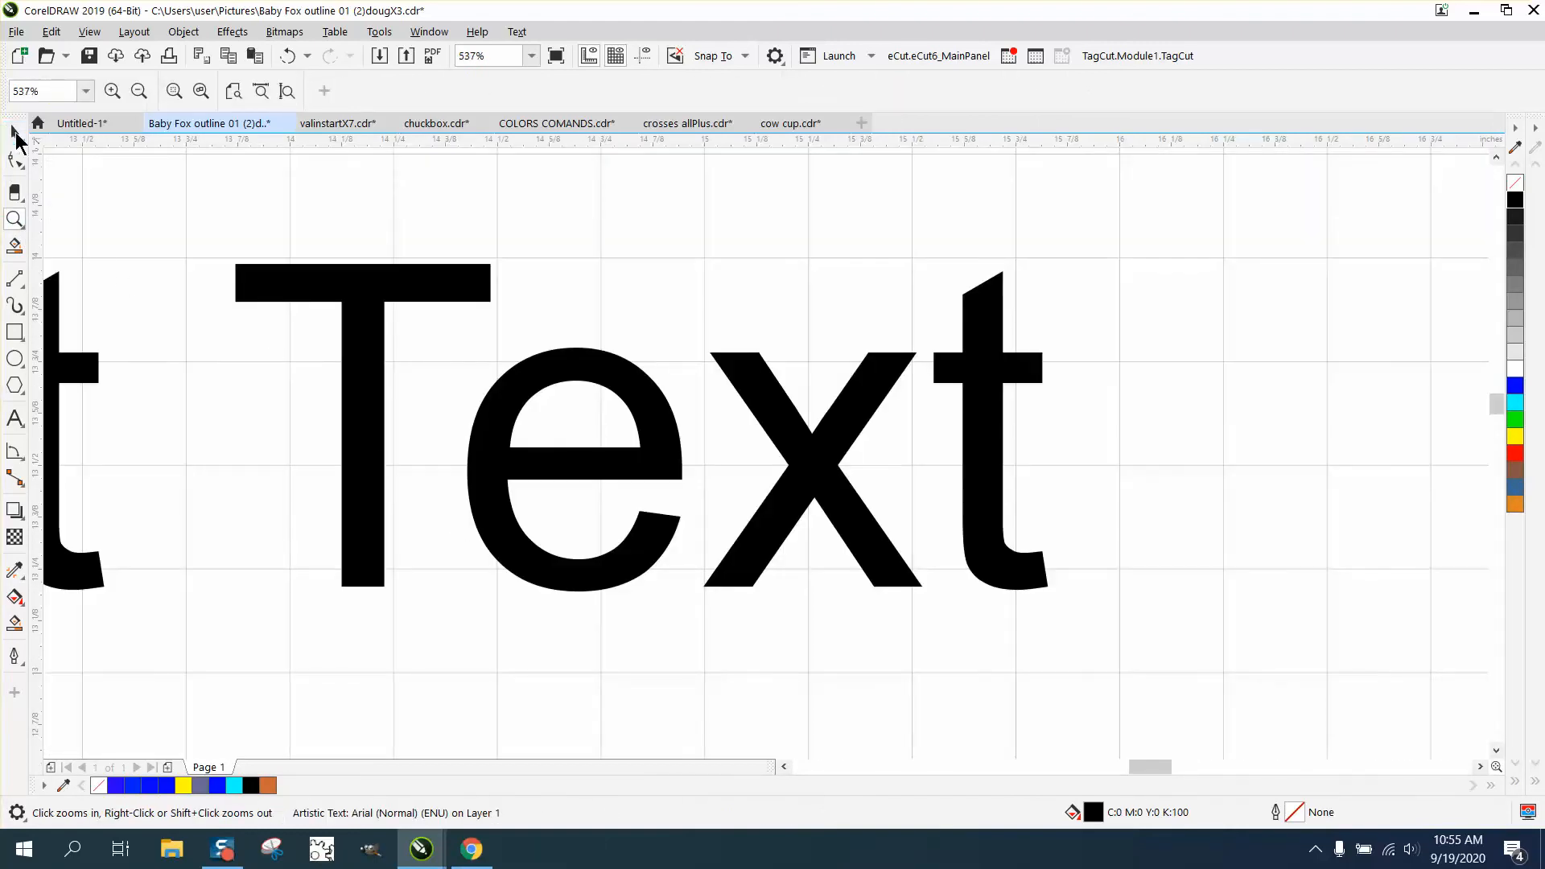
left_click(357, 310)
left_click(355, 306)
scroll(896, 367, "down", 2)
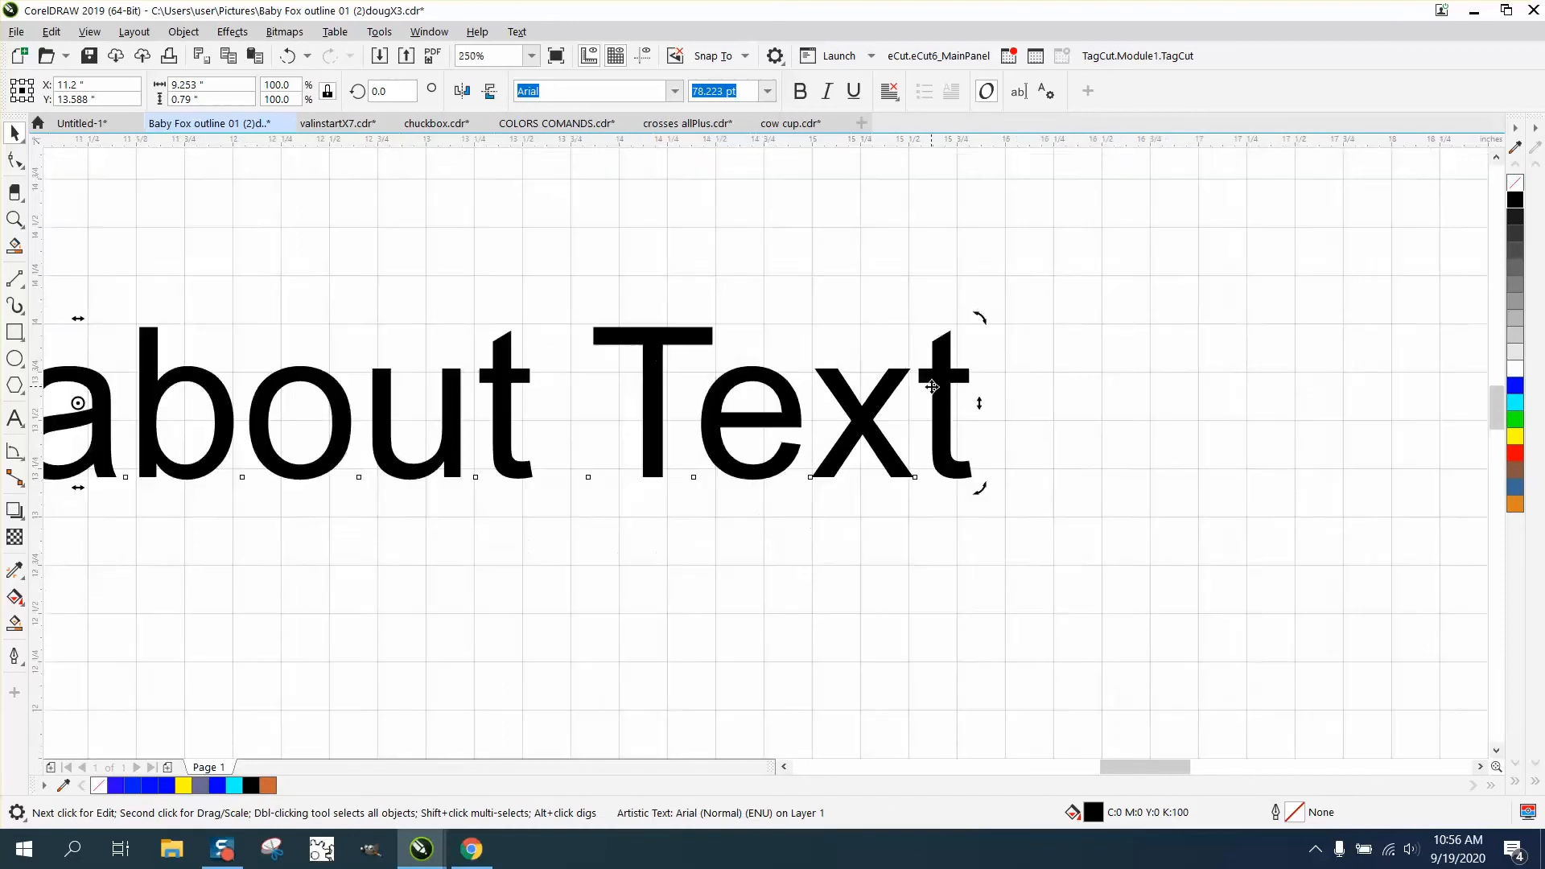
scroll(932, 387, "down", 4)
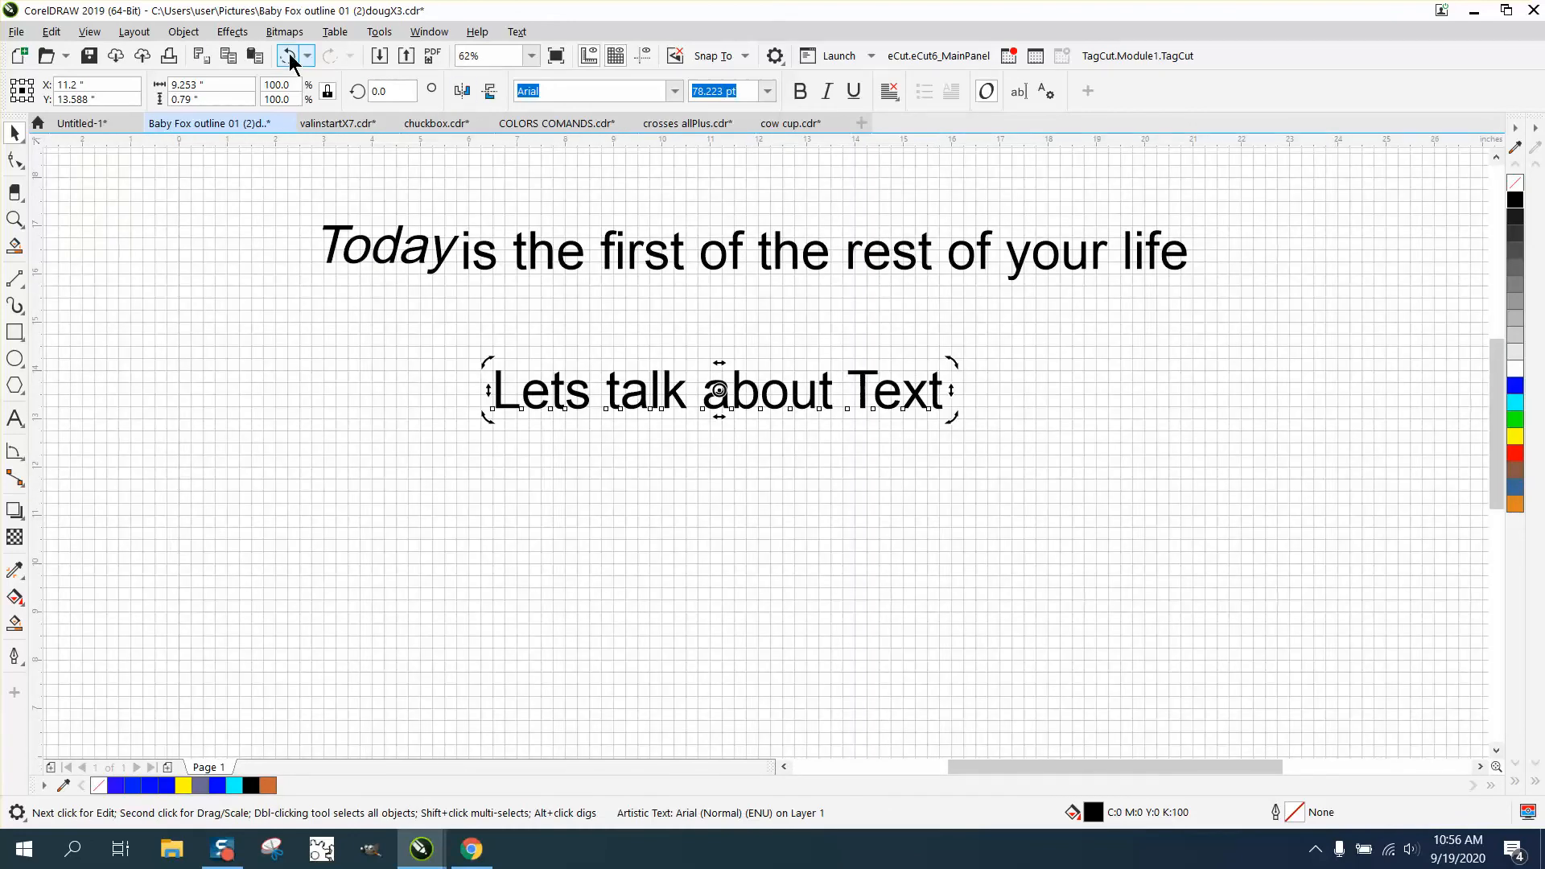
left_click(288, 56)
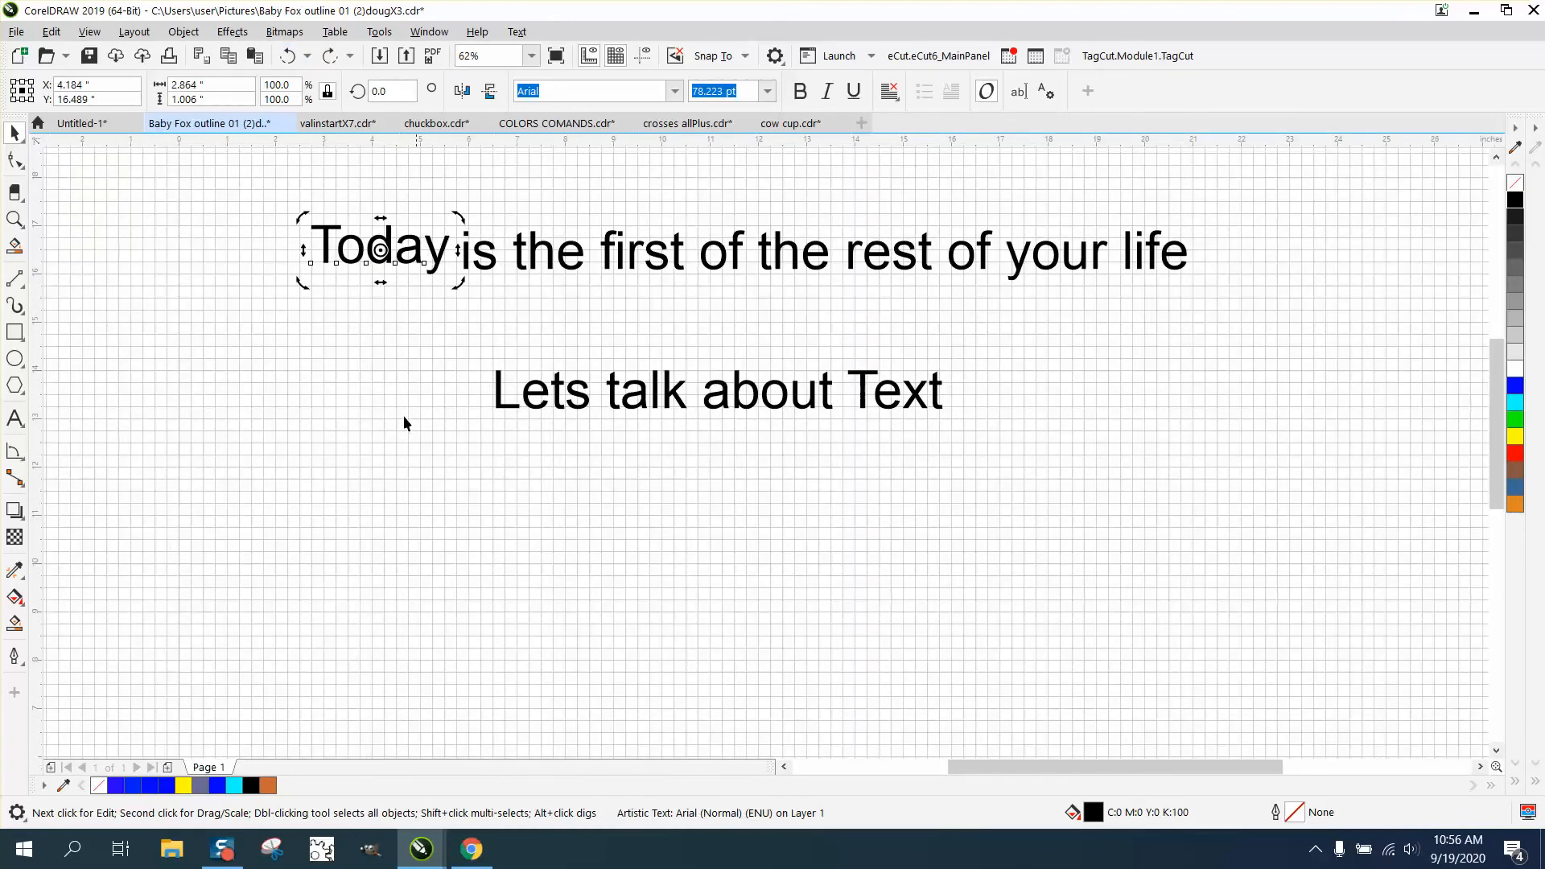
Hide the document grid
left_click(90, 33)
mouse_move(125, 371)
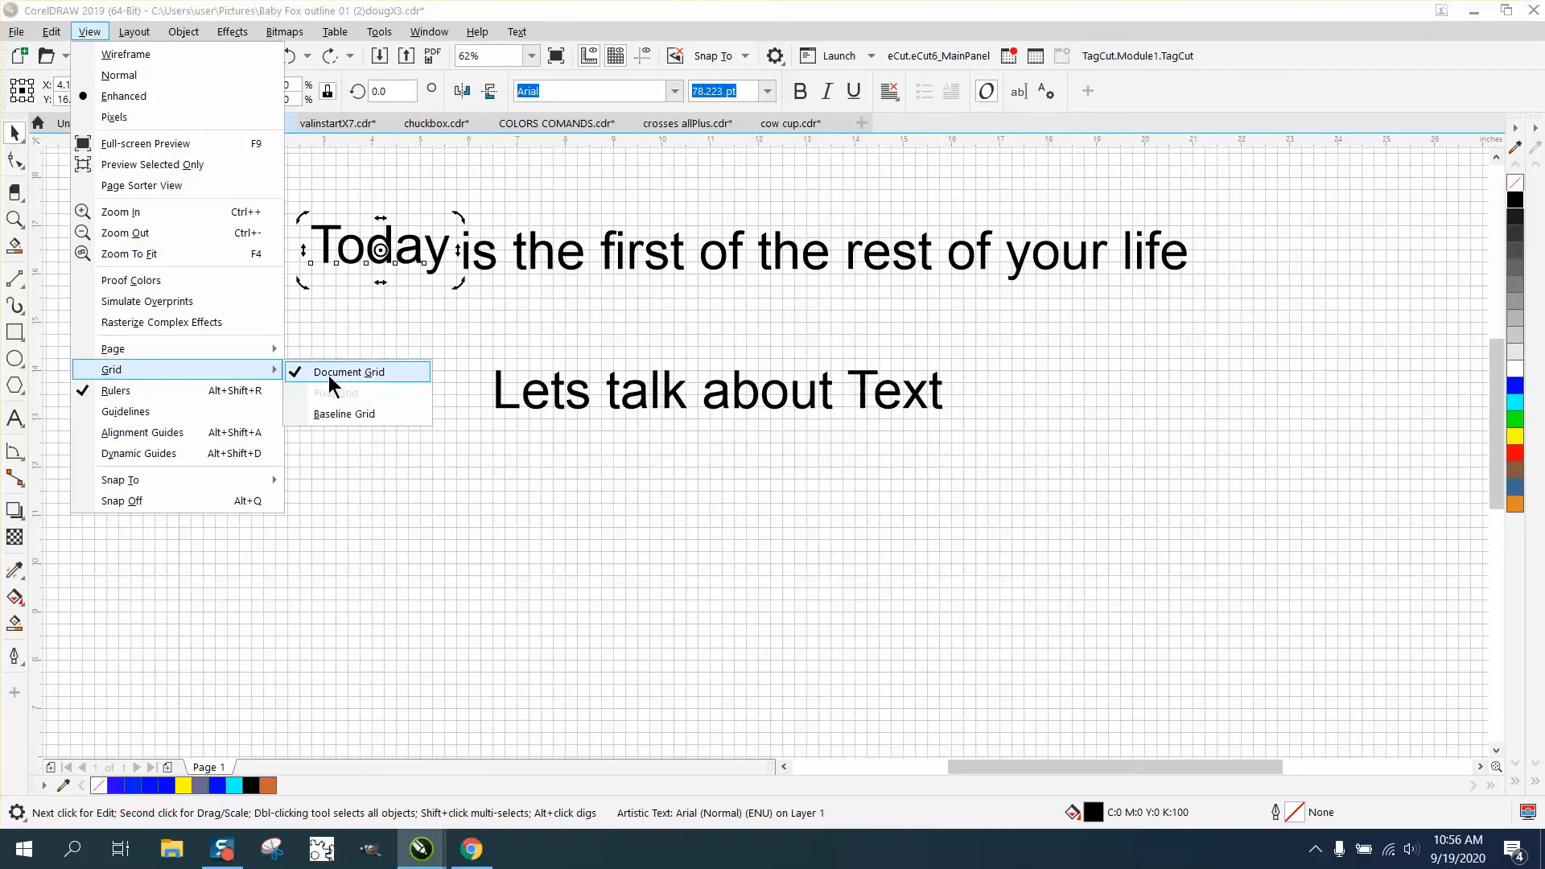
left_click(328, 374)
Draw a square about 0.167 inches wide in the empty area just before the word "Today"
left_click(15, 218)
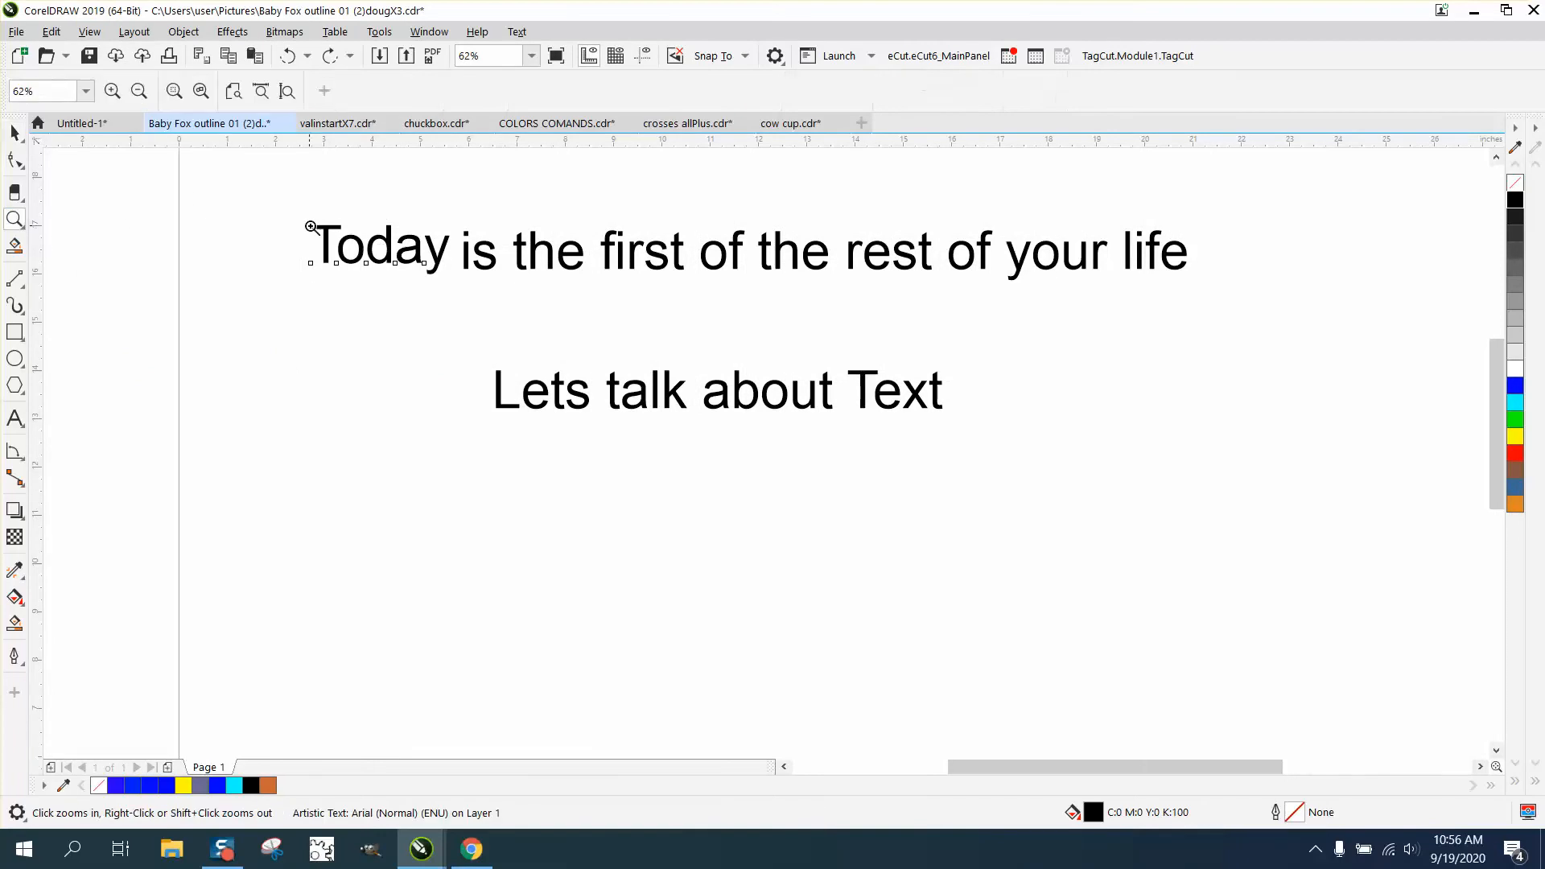
left_click_drag(303, 224, 515, 328)
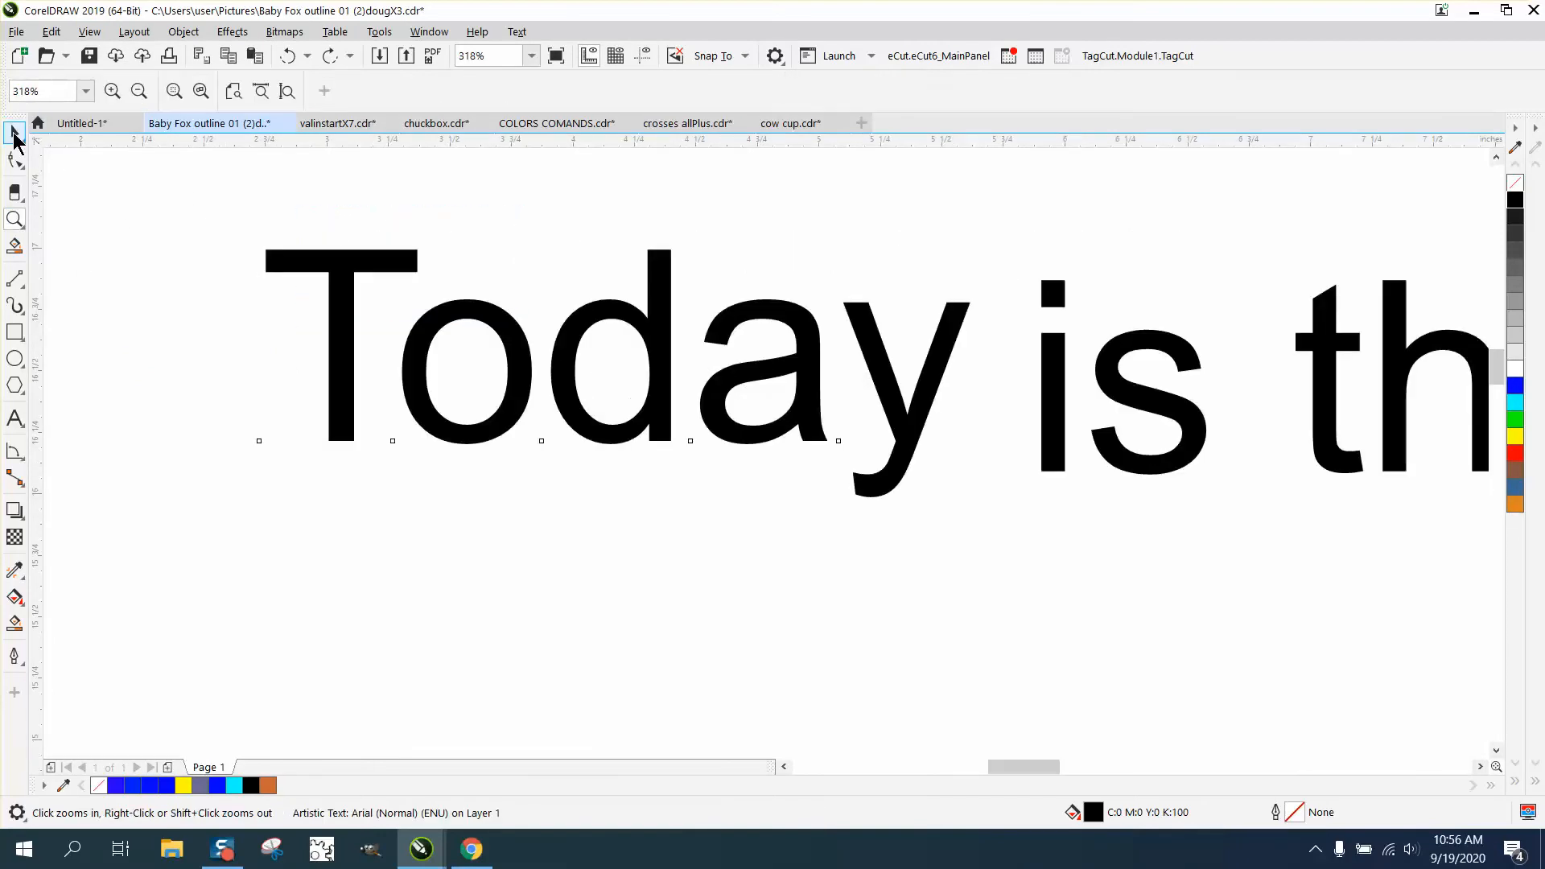
left_click(15, 133)
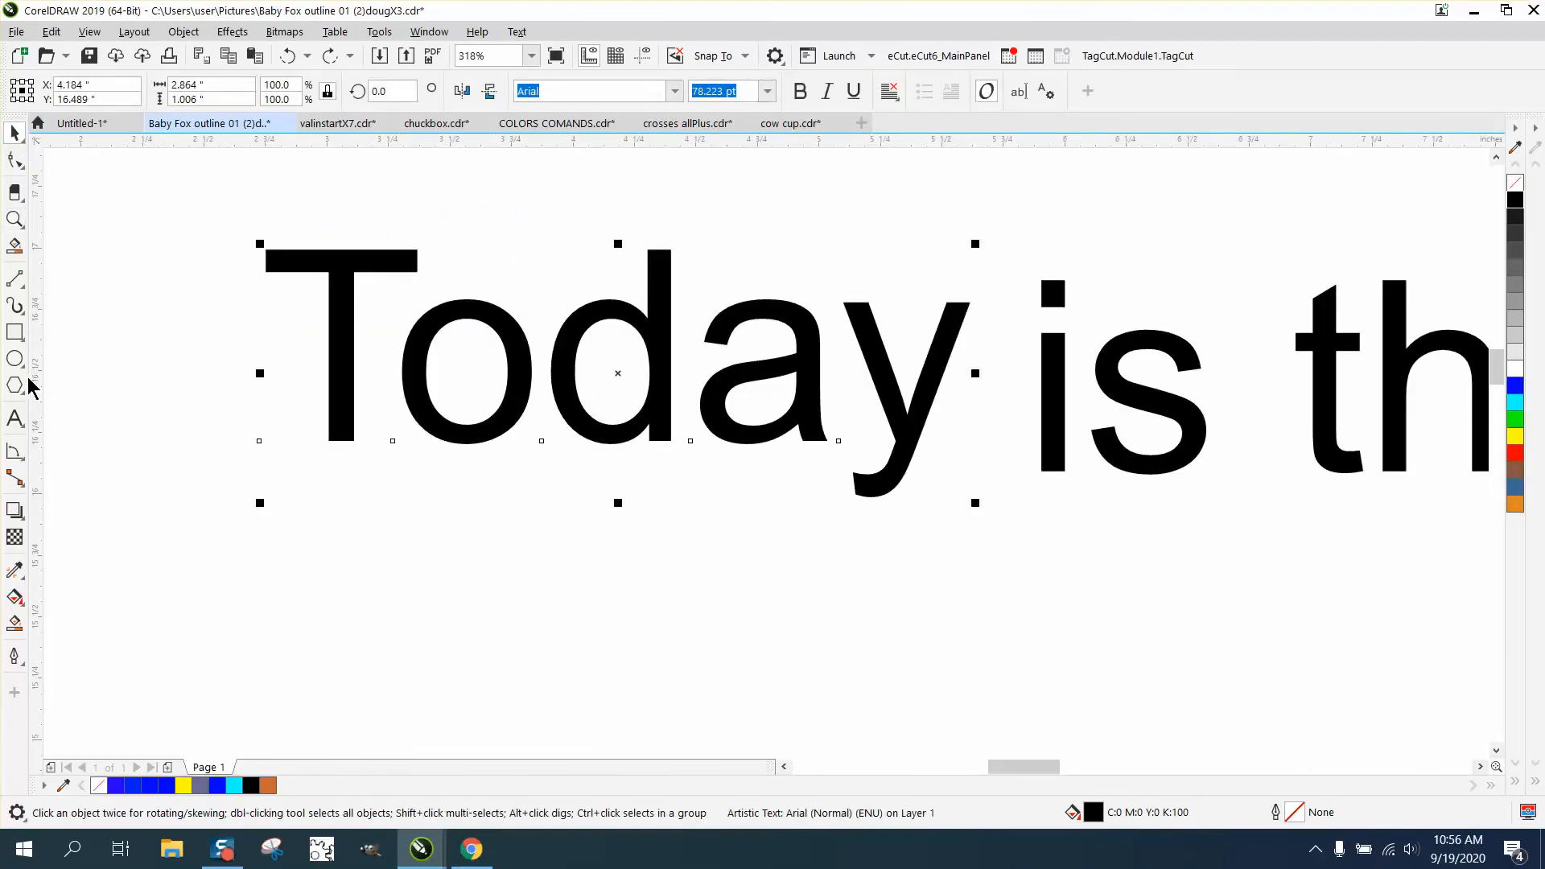
left_click(15, 332)
left_click_drag(155, 330, 198, 371)
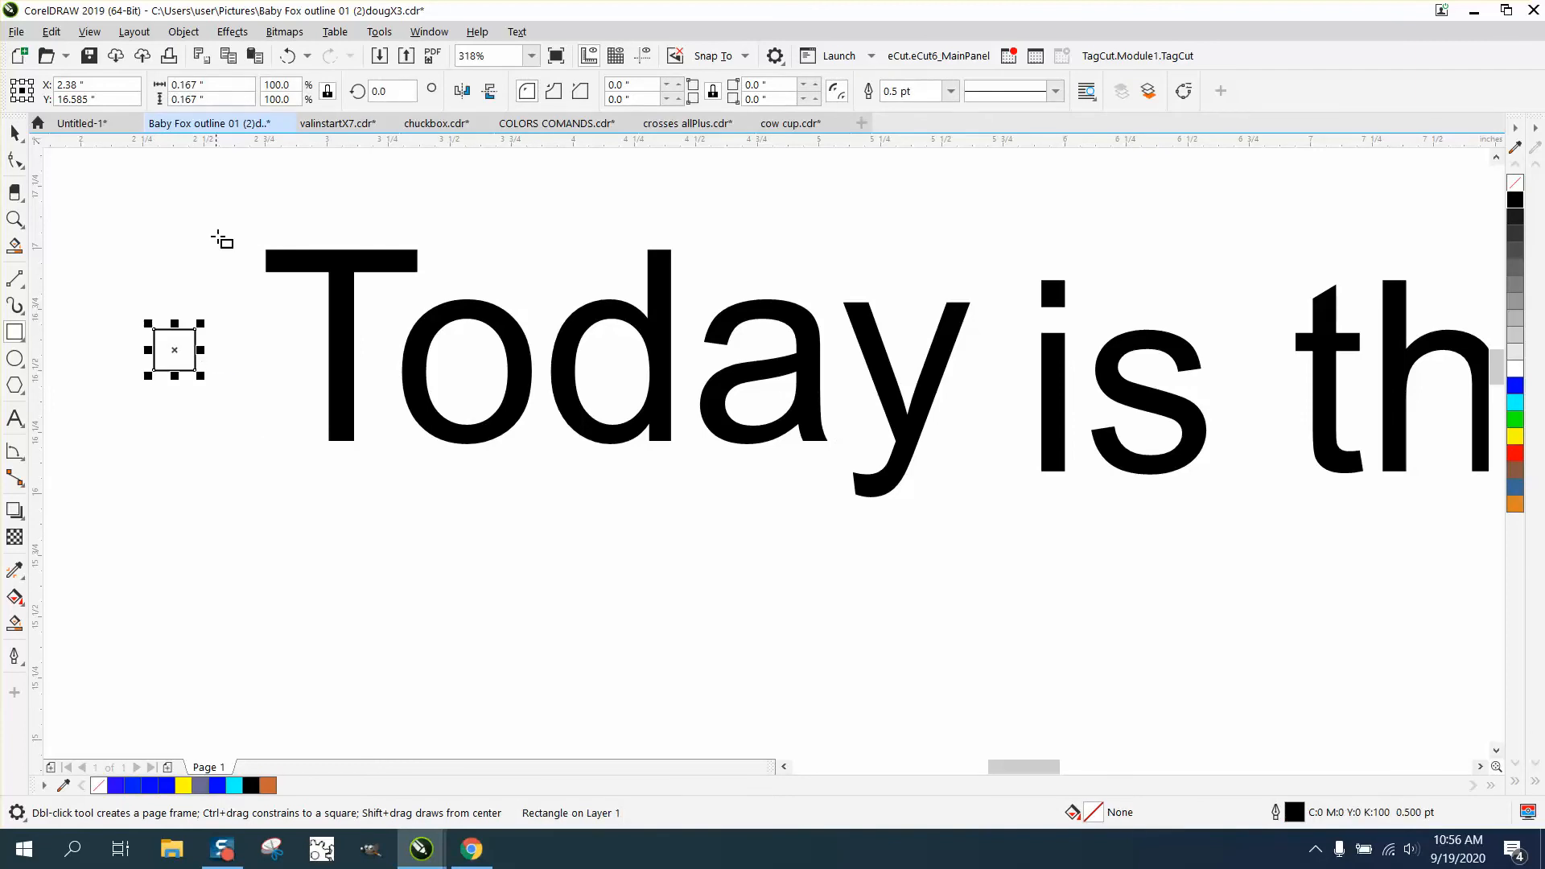
Set the small square's width and height to 0.125 inches
left_click(219, 85)
type("1.25")
key("Return")
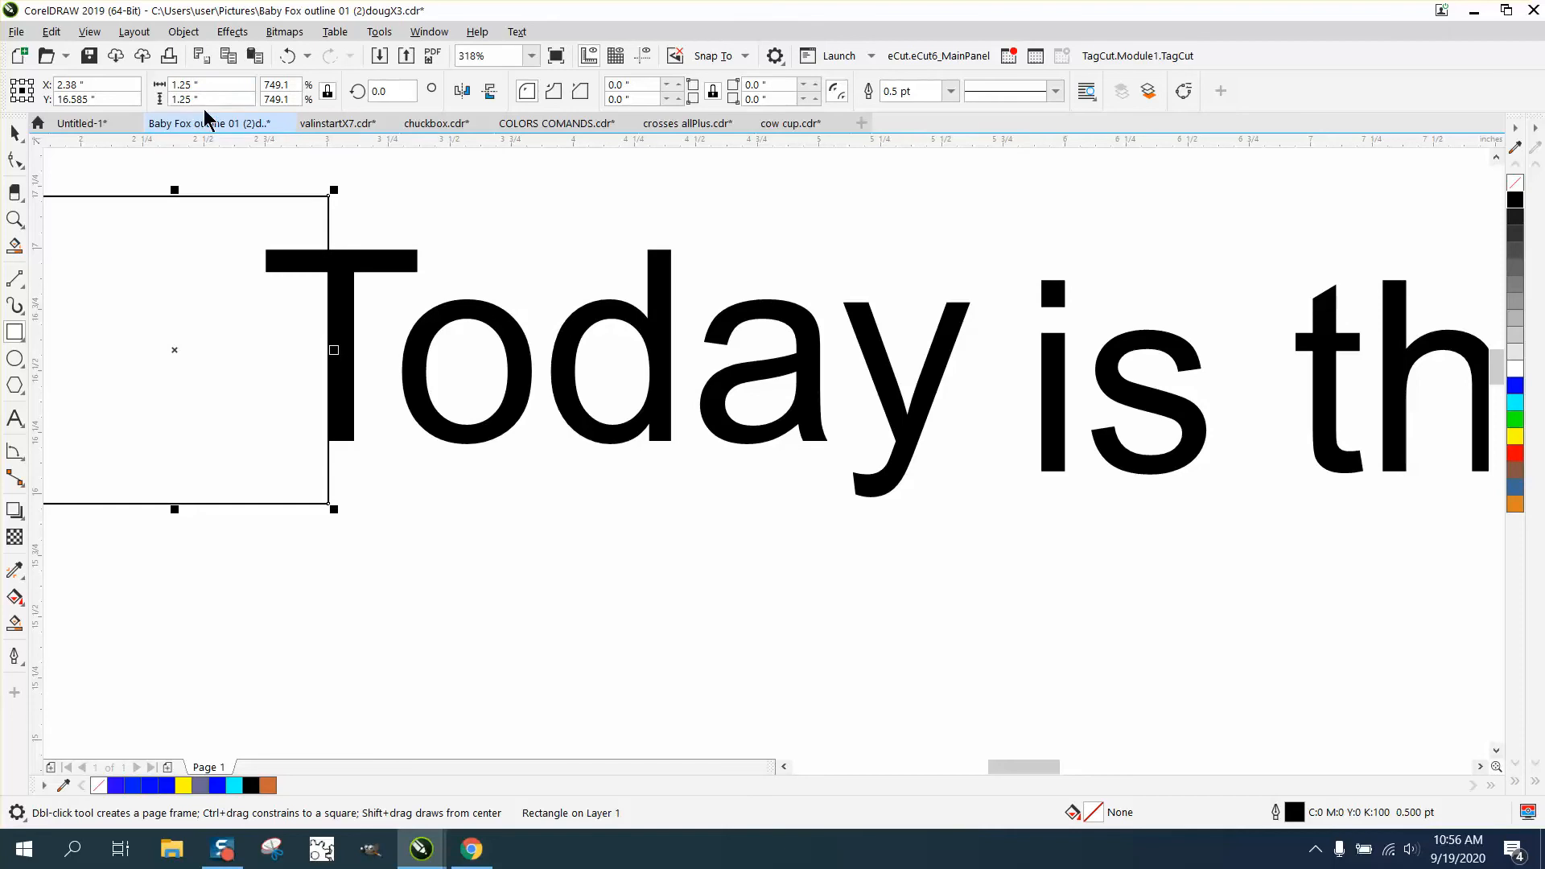
left_click(214, 85)
type(".1")
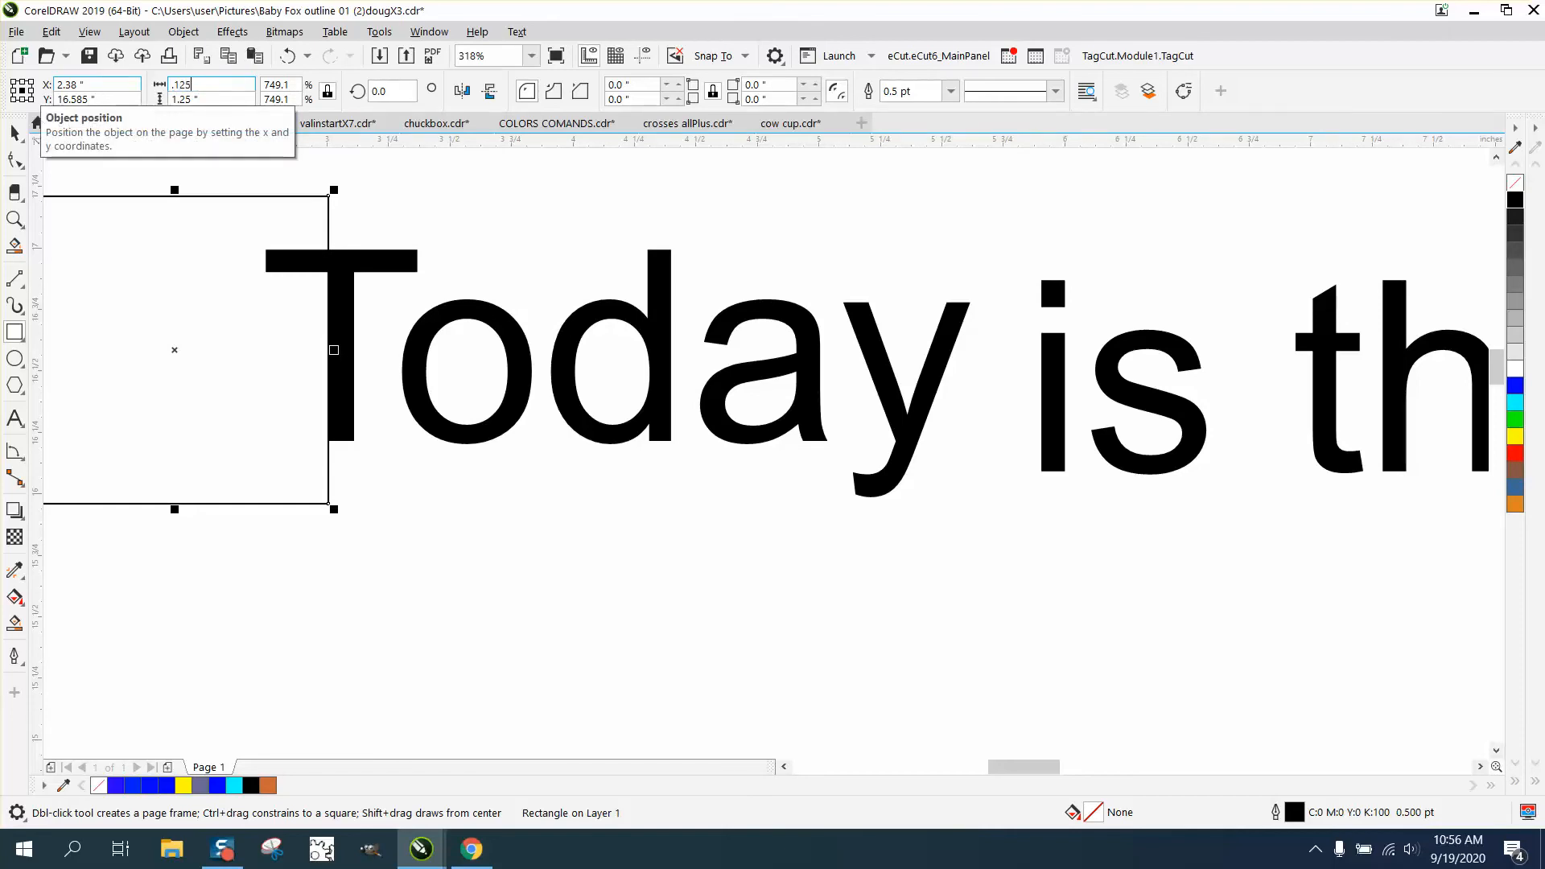
type("25")
key("Return")
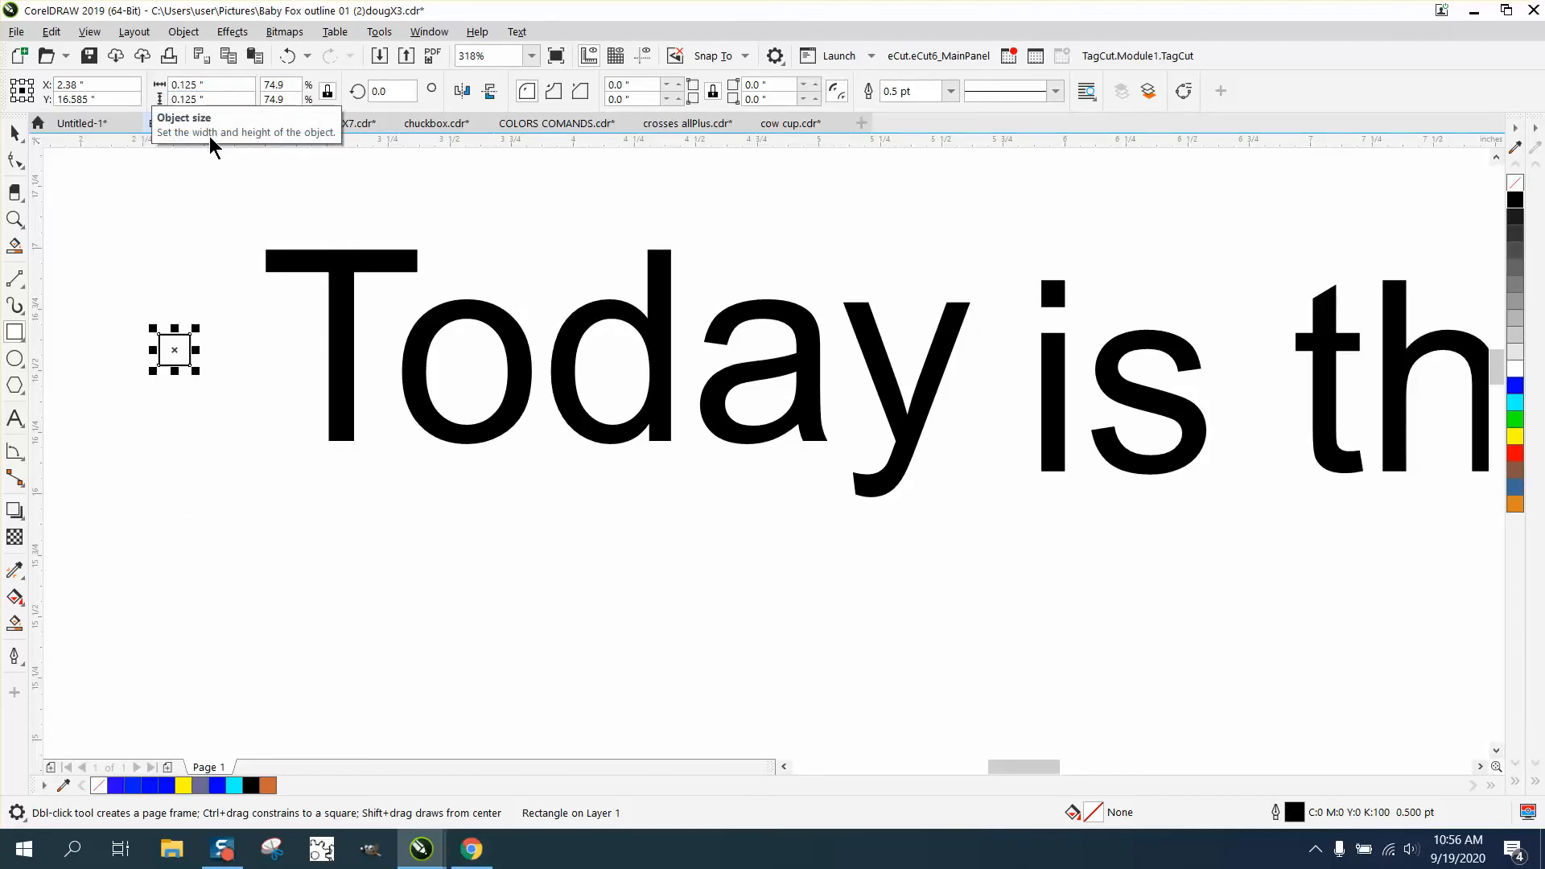
Give the square a red outline and place it against the upper-left corner of the T in "Today"
right_click(1515, 453)
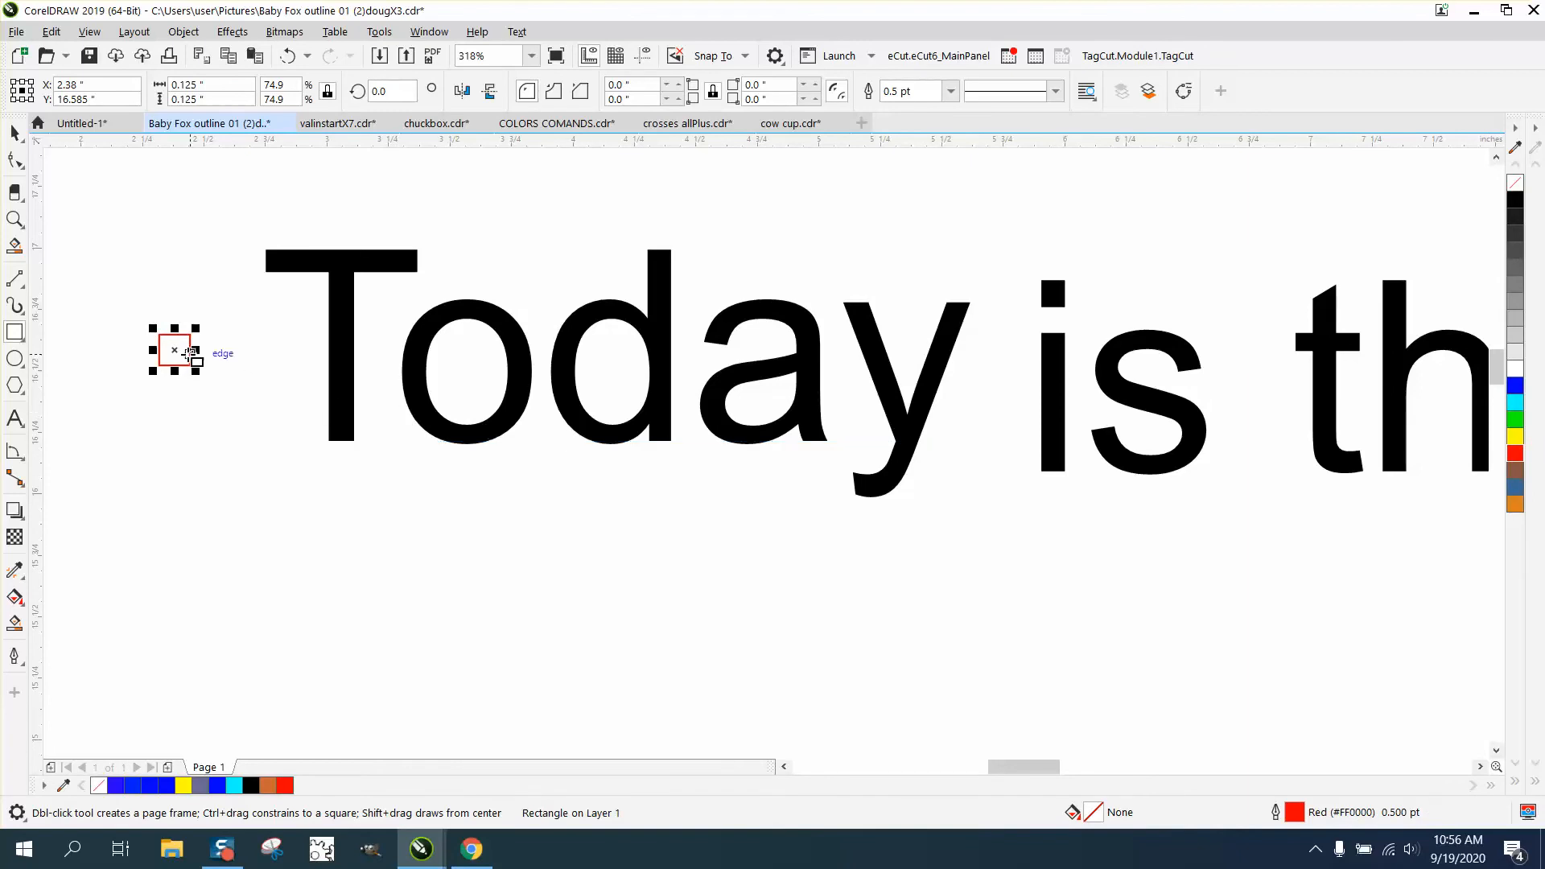
left_click_drag(175, 350, 283, 269)
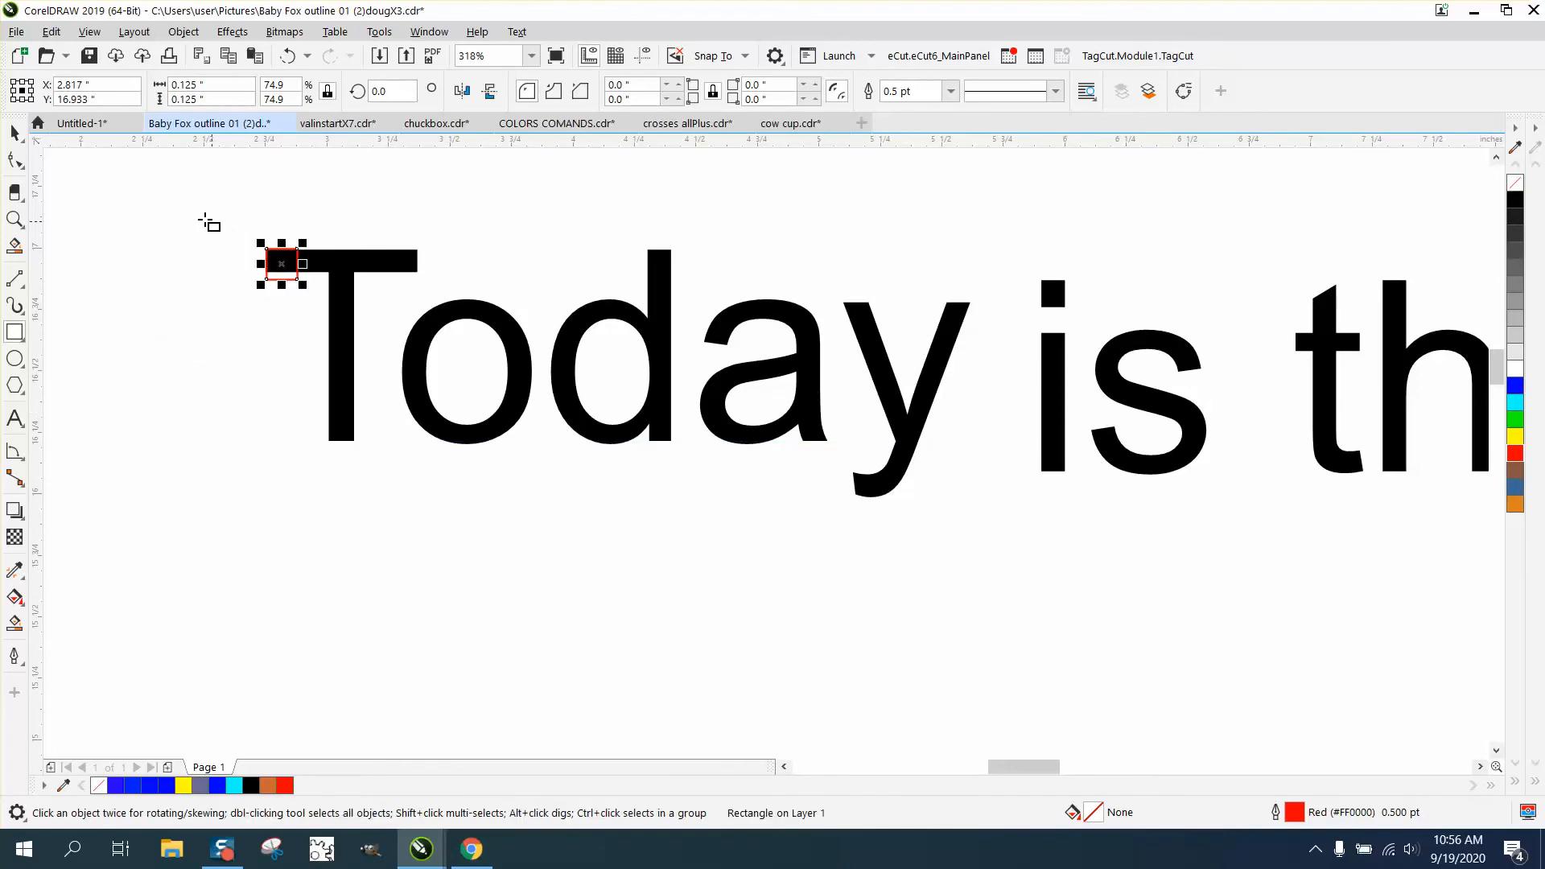
Skew the word "Today" to the right until the T's crossbar starts at the red square's far edge
left_click(14, 219)
left_click_drag(210, 214, 828, 523)
key("space")
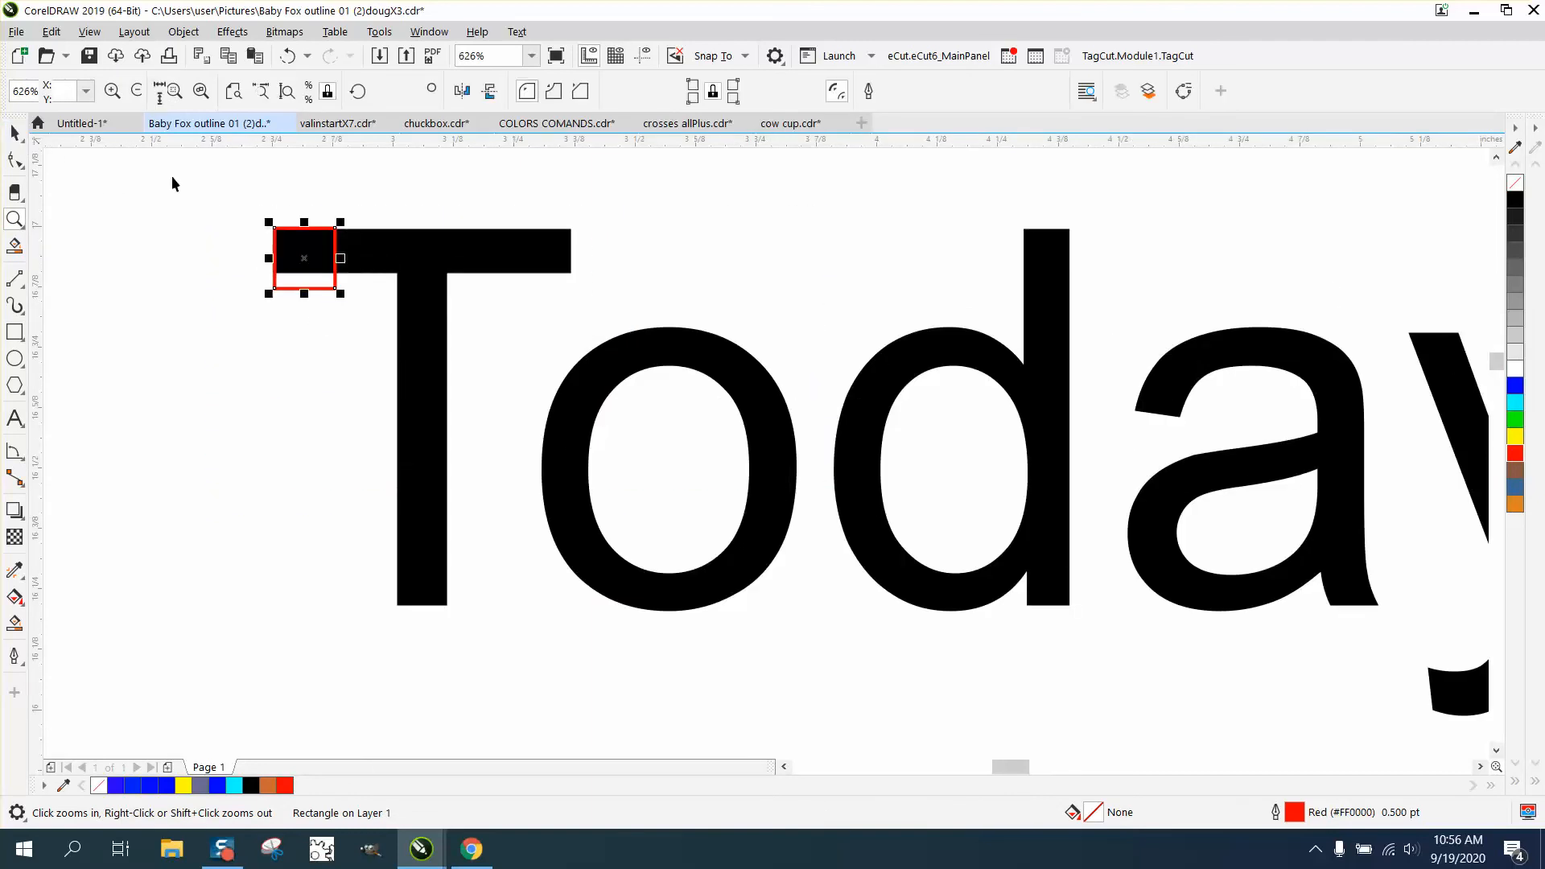
left_click(459, 273)
left_click(457, 273)
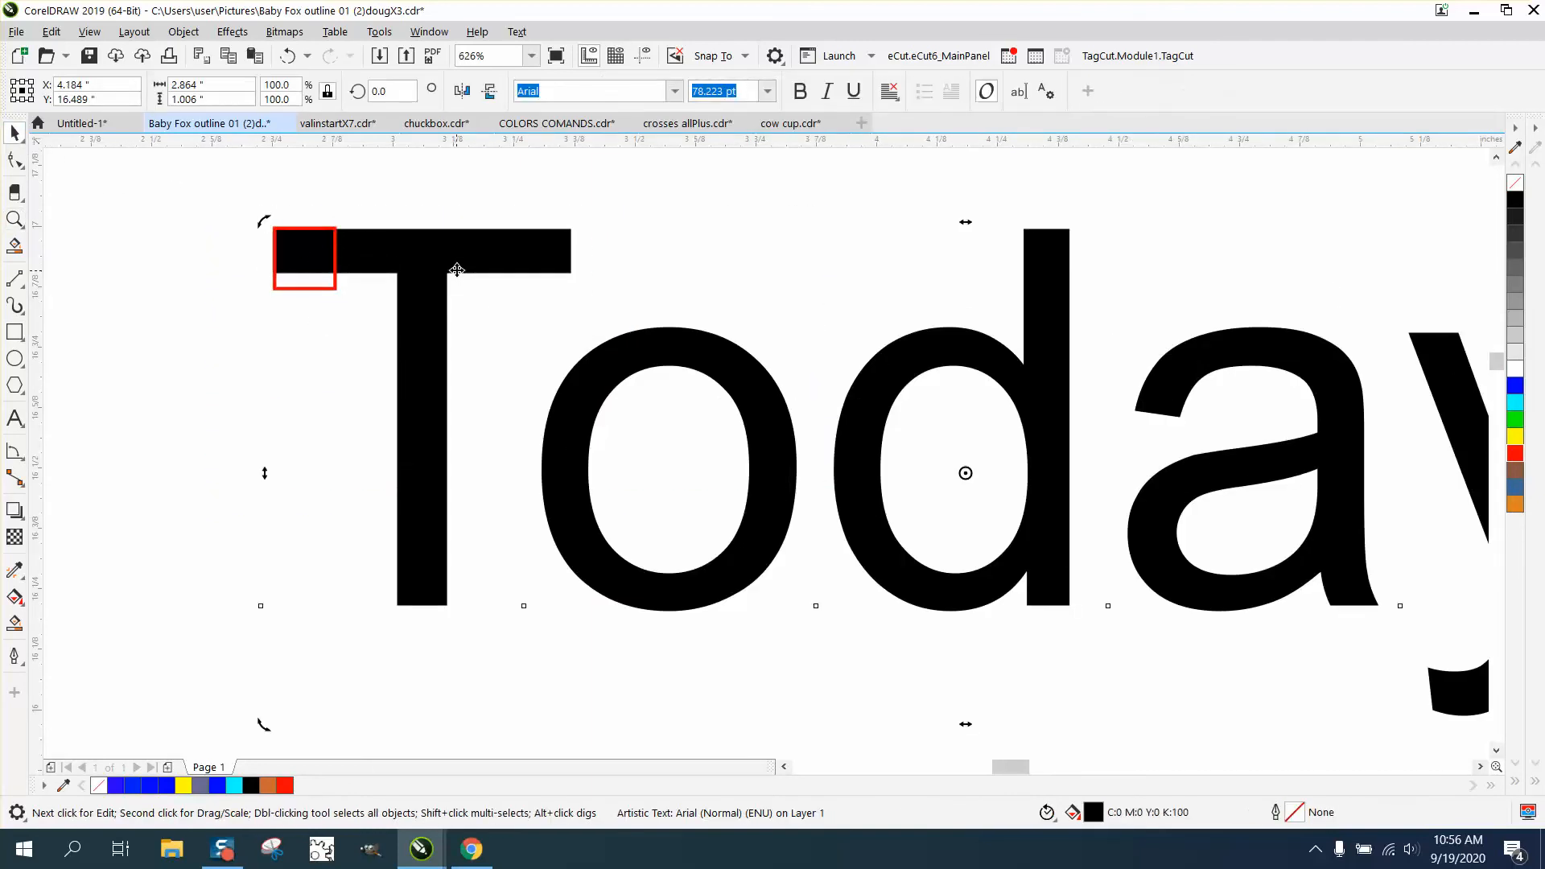
left_click_drag(967, 224, 1034, 223)
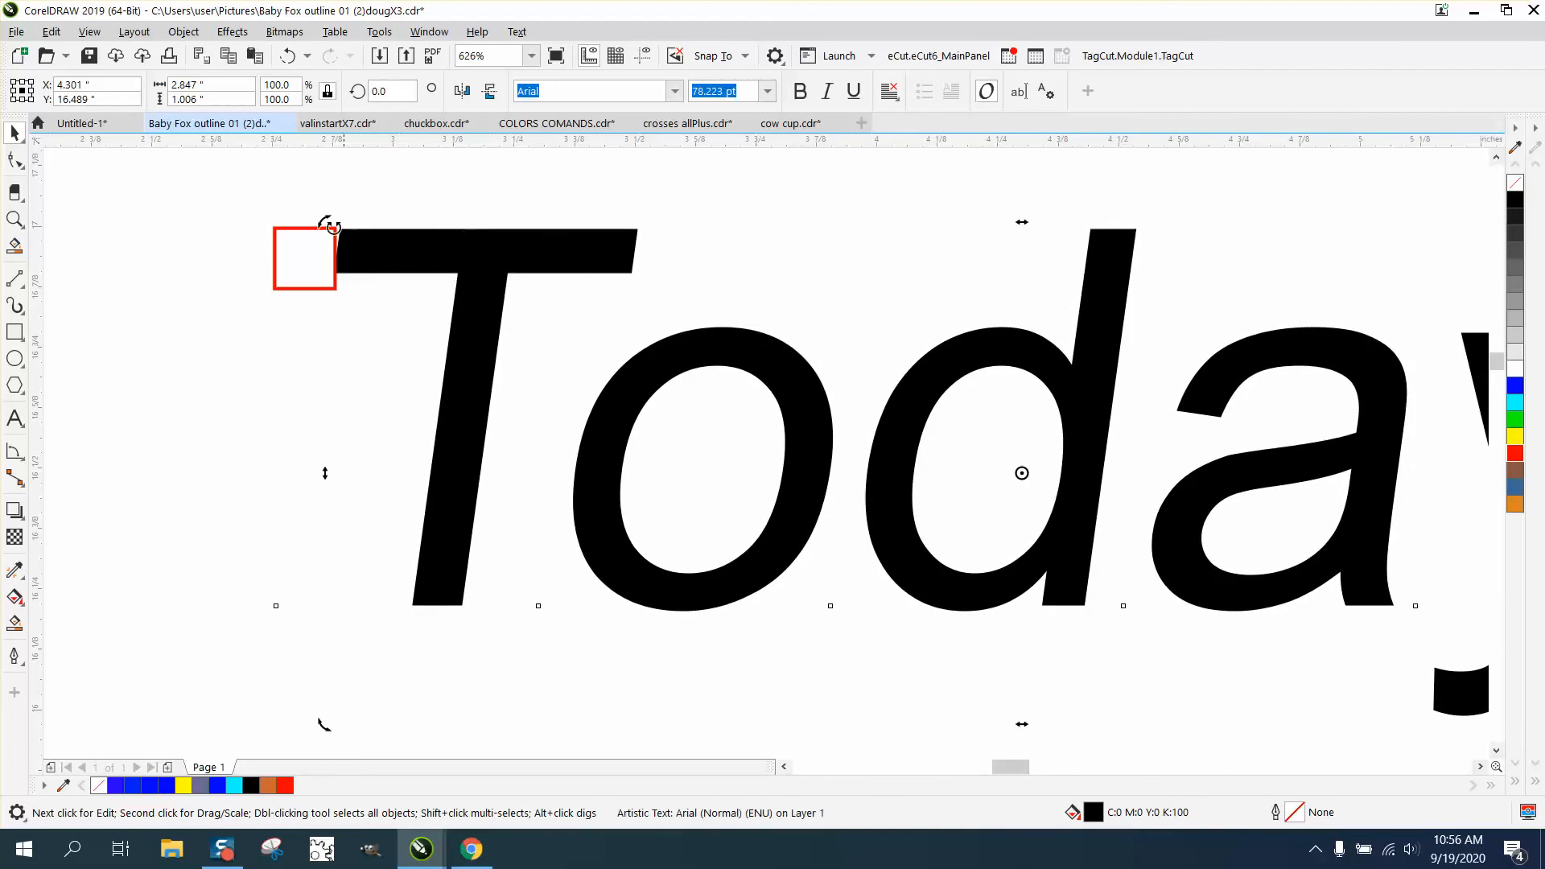
Move the red square to the upper-left corner of the T in "Text", keeping its 0.125 inch size
scroll(222, 235, "down", 2)
left_click(201, 272)
left_click_drag(248, 259, 1277, 685)
scroll(716, 588, "down", 2)
scroll(769, 618, "down", 2)
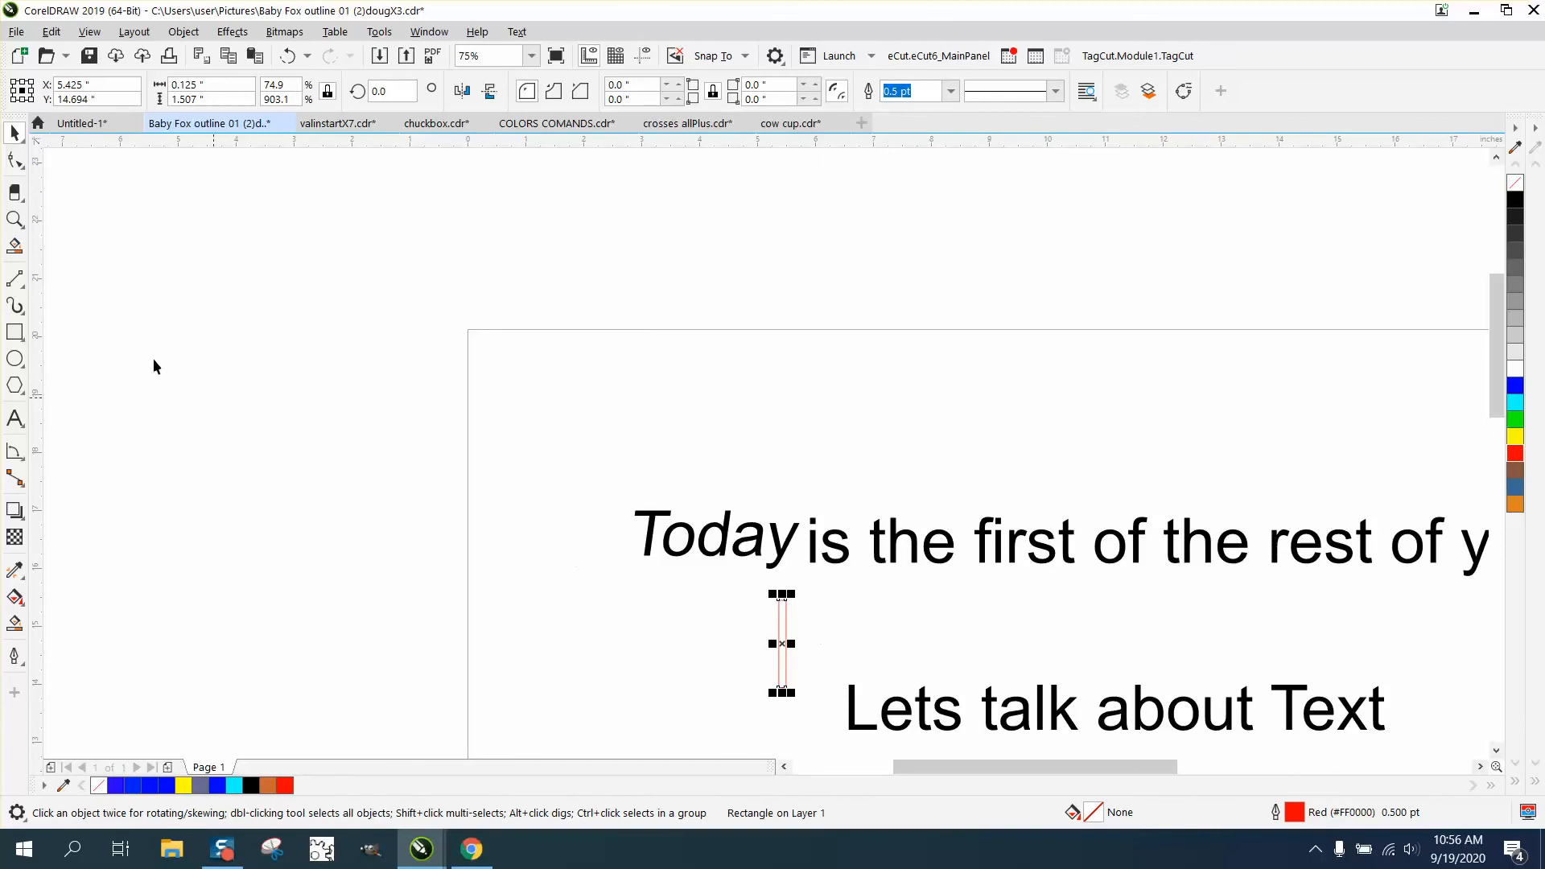
left_click(289, 61)
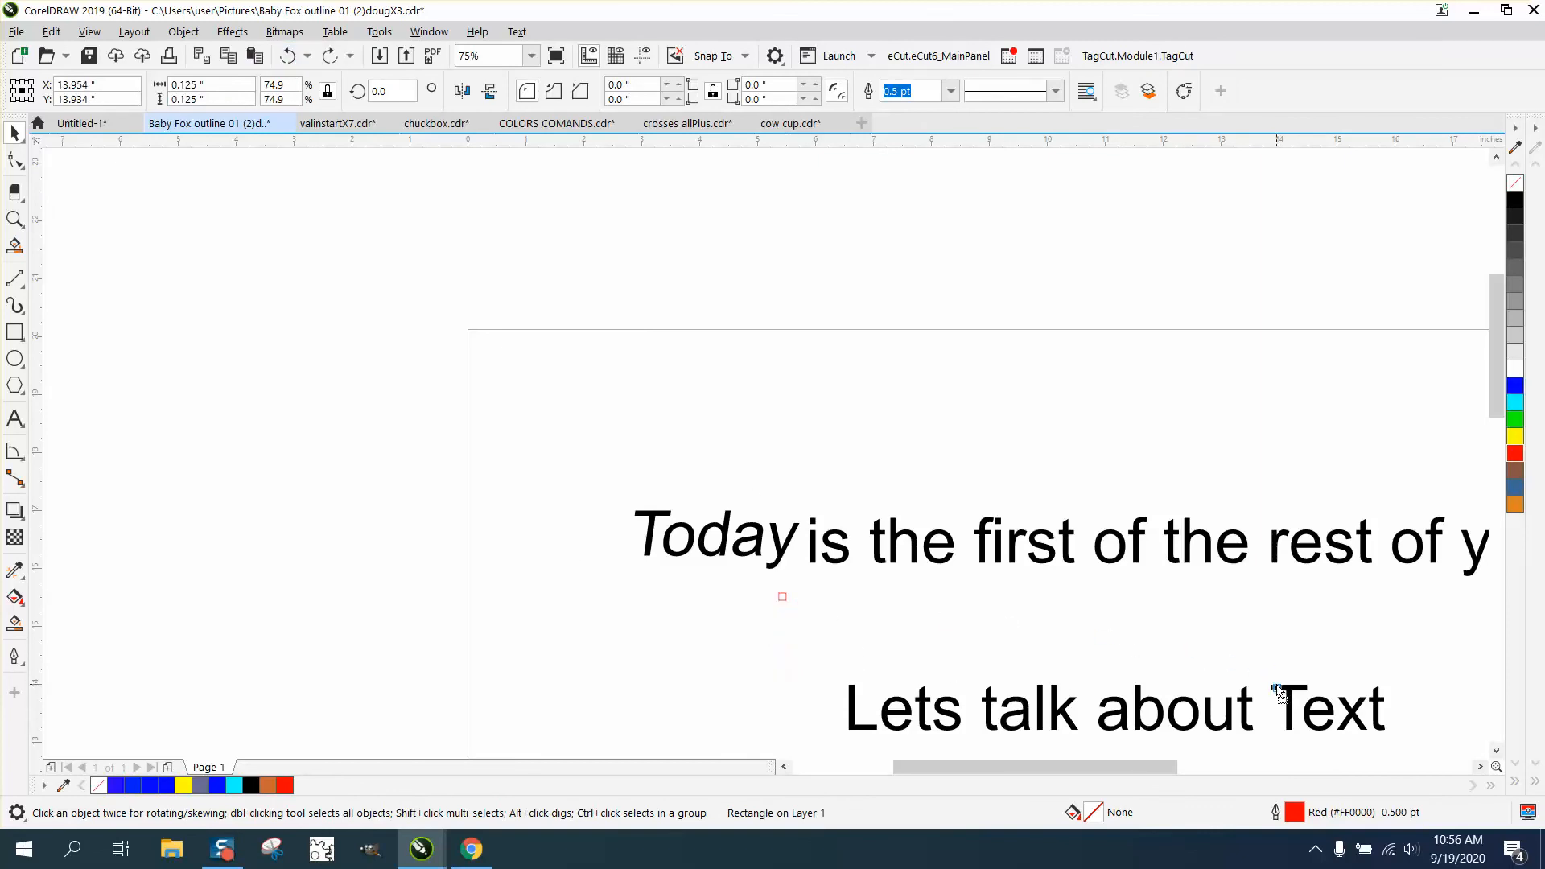
left_click(14, 219)
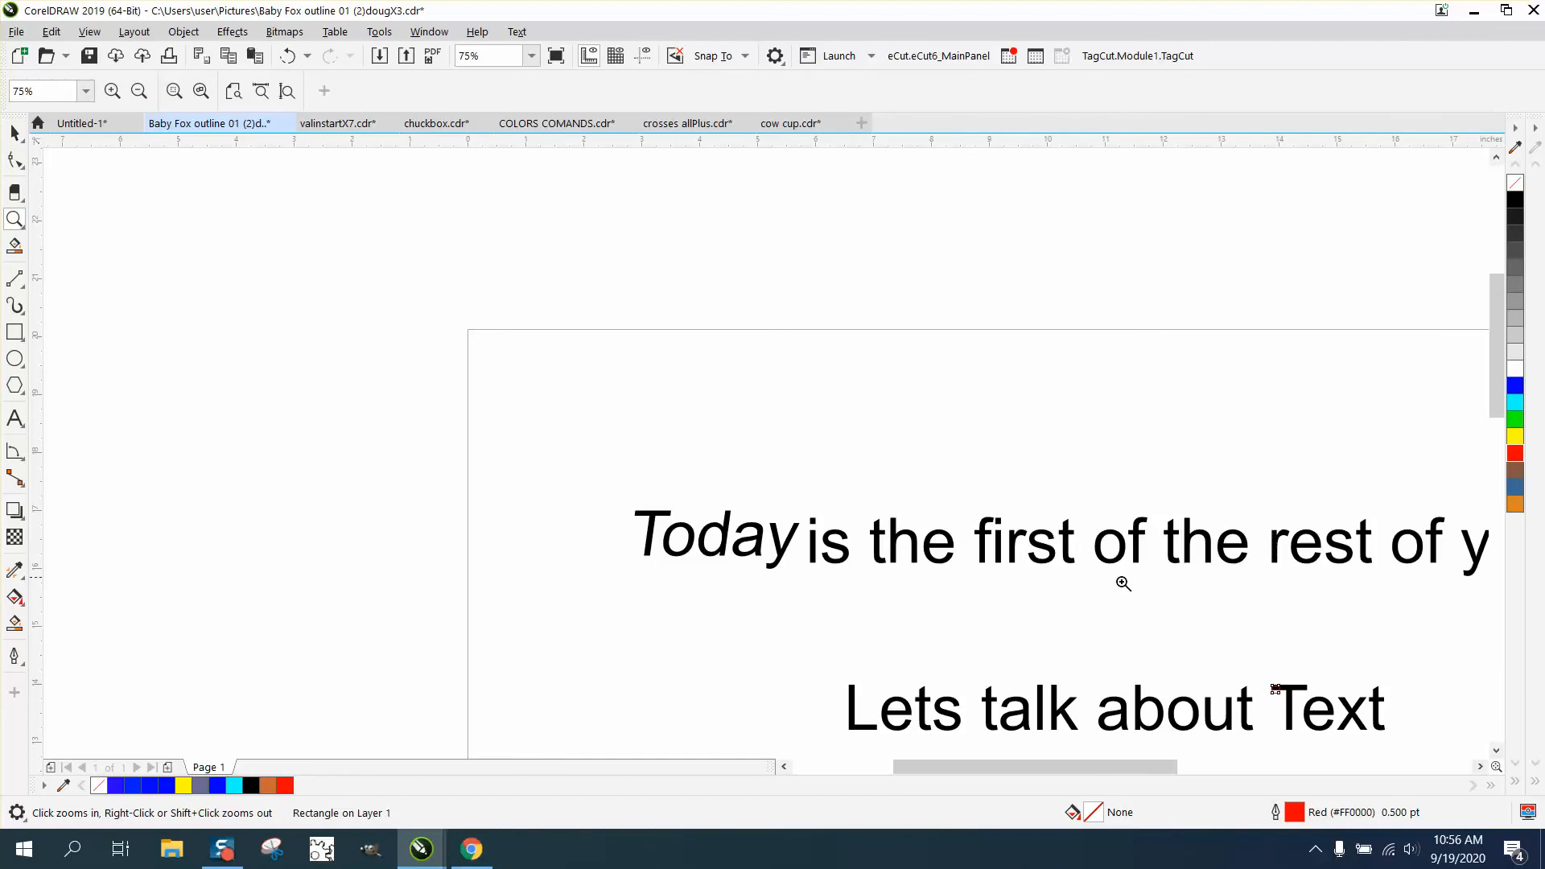
left_click_drag(1213, 638, 1407, 744)
left_click(16, 131)
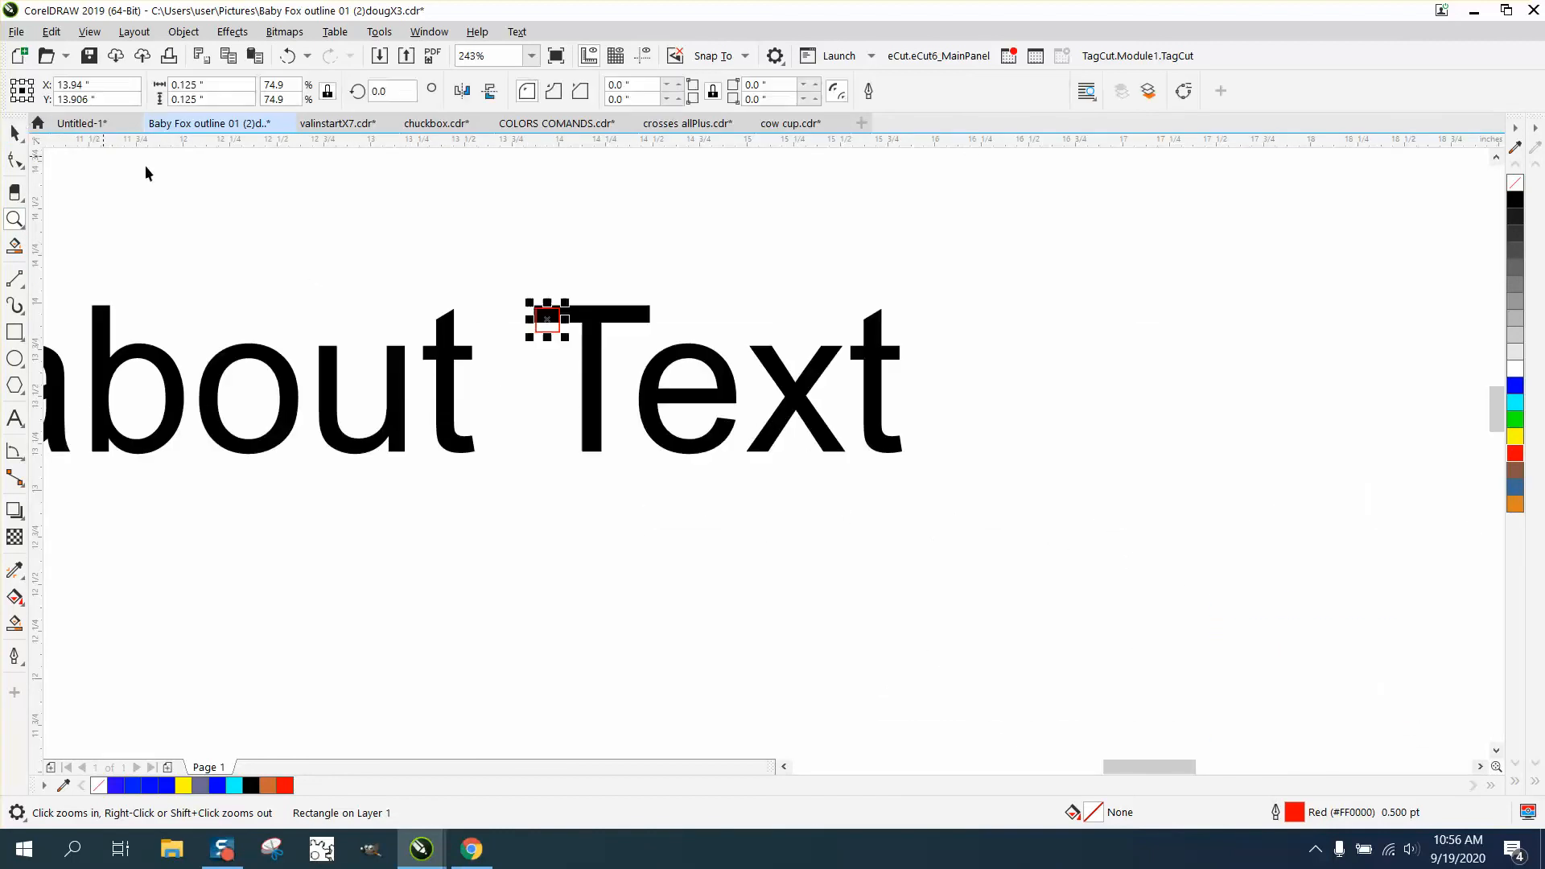
Break the line "Lets talk about Text" apart into separate words
left_click(605, 319)
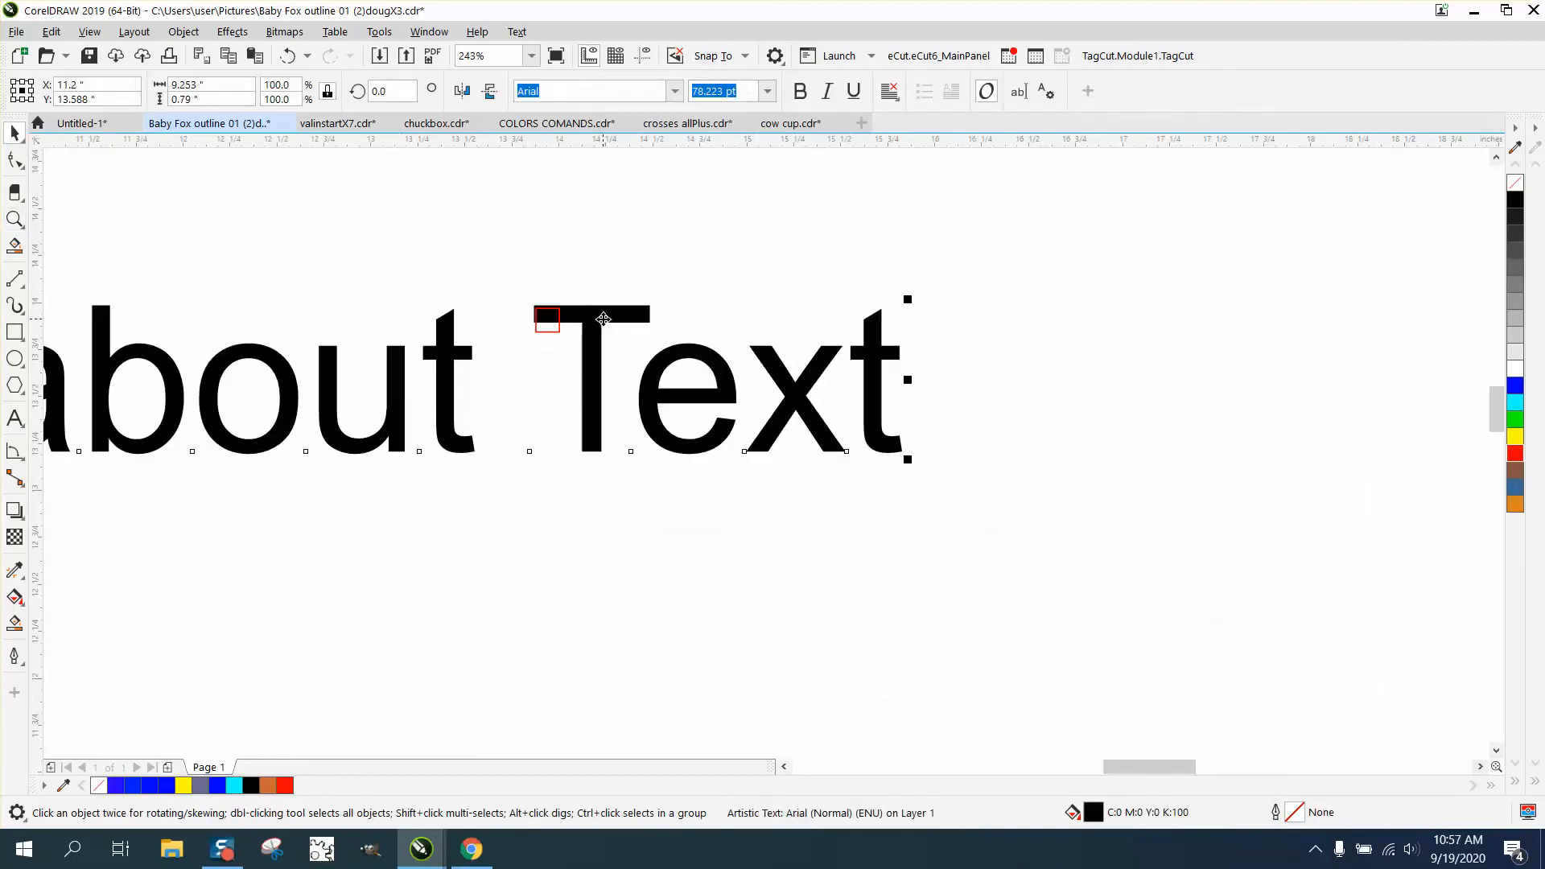
left_click(603, 319)
scroll(629, 359, "down", 2)
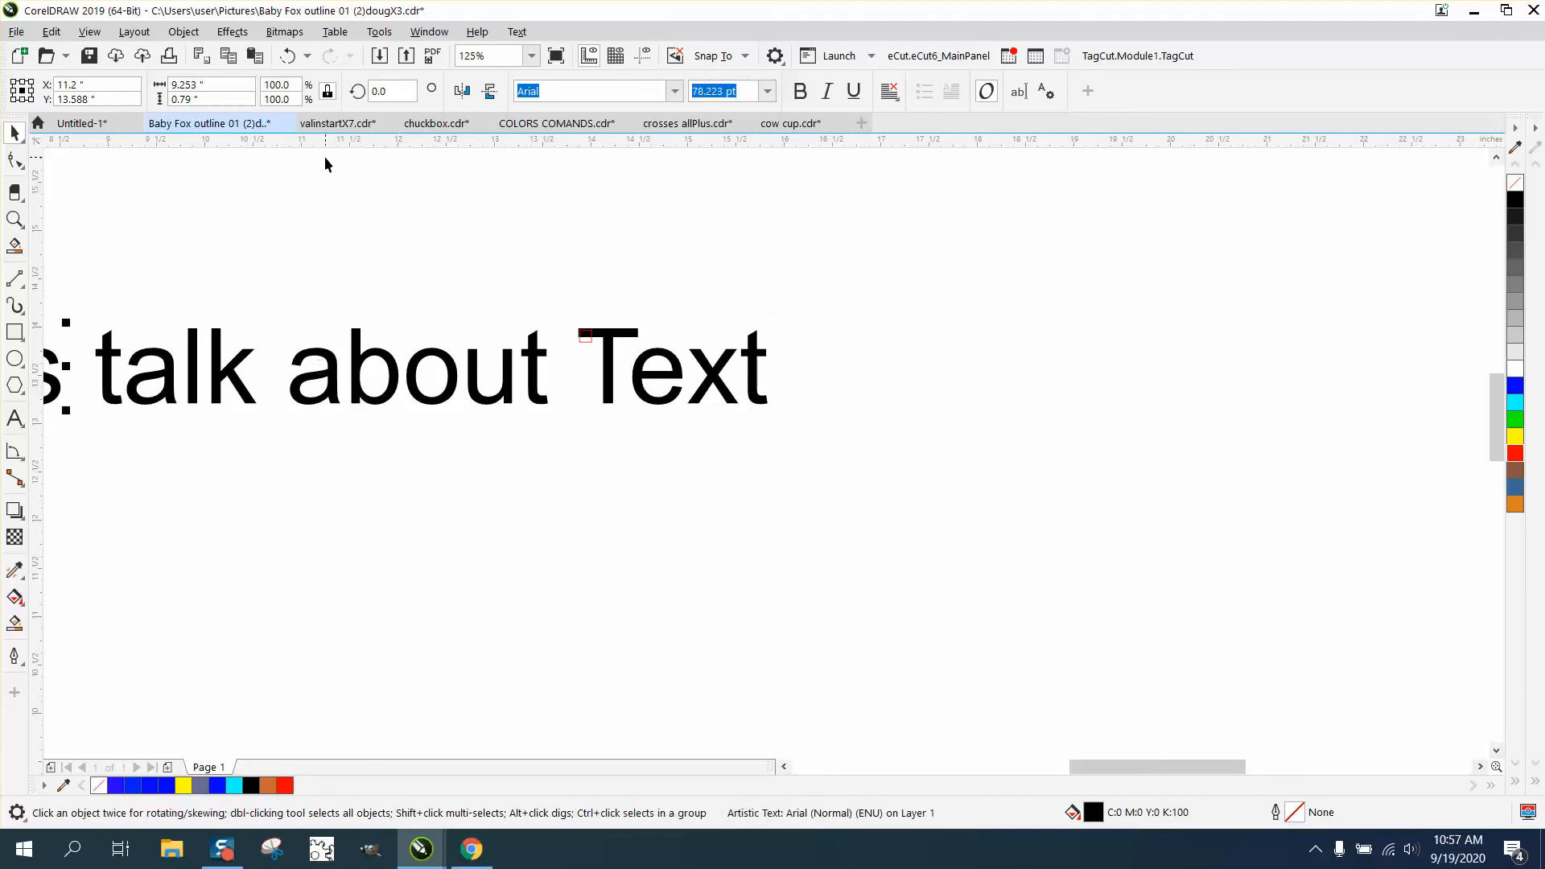
Skew the word "Text" to the right until the T's crossbar starts at the red square's far edge
left_click(707, 384)
left_click(16, 221)
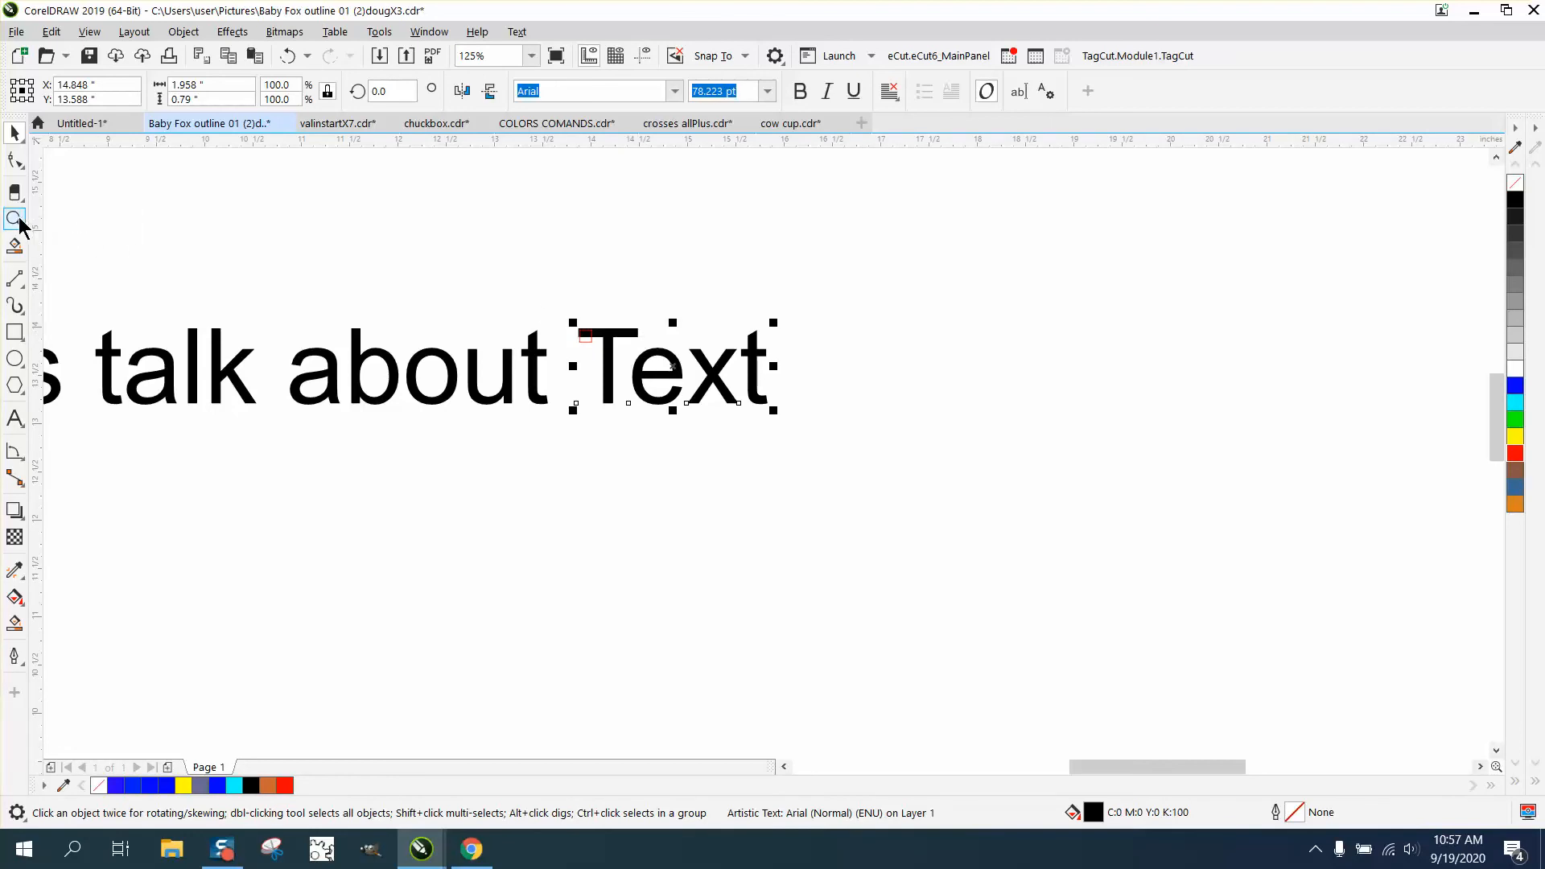
left_click(16, 219)
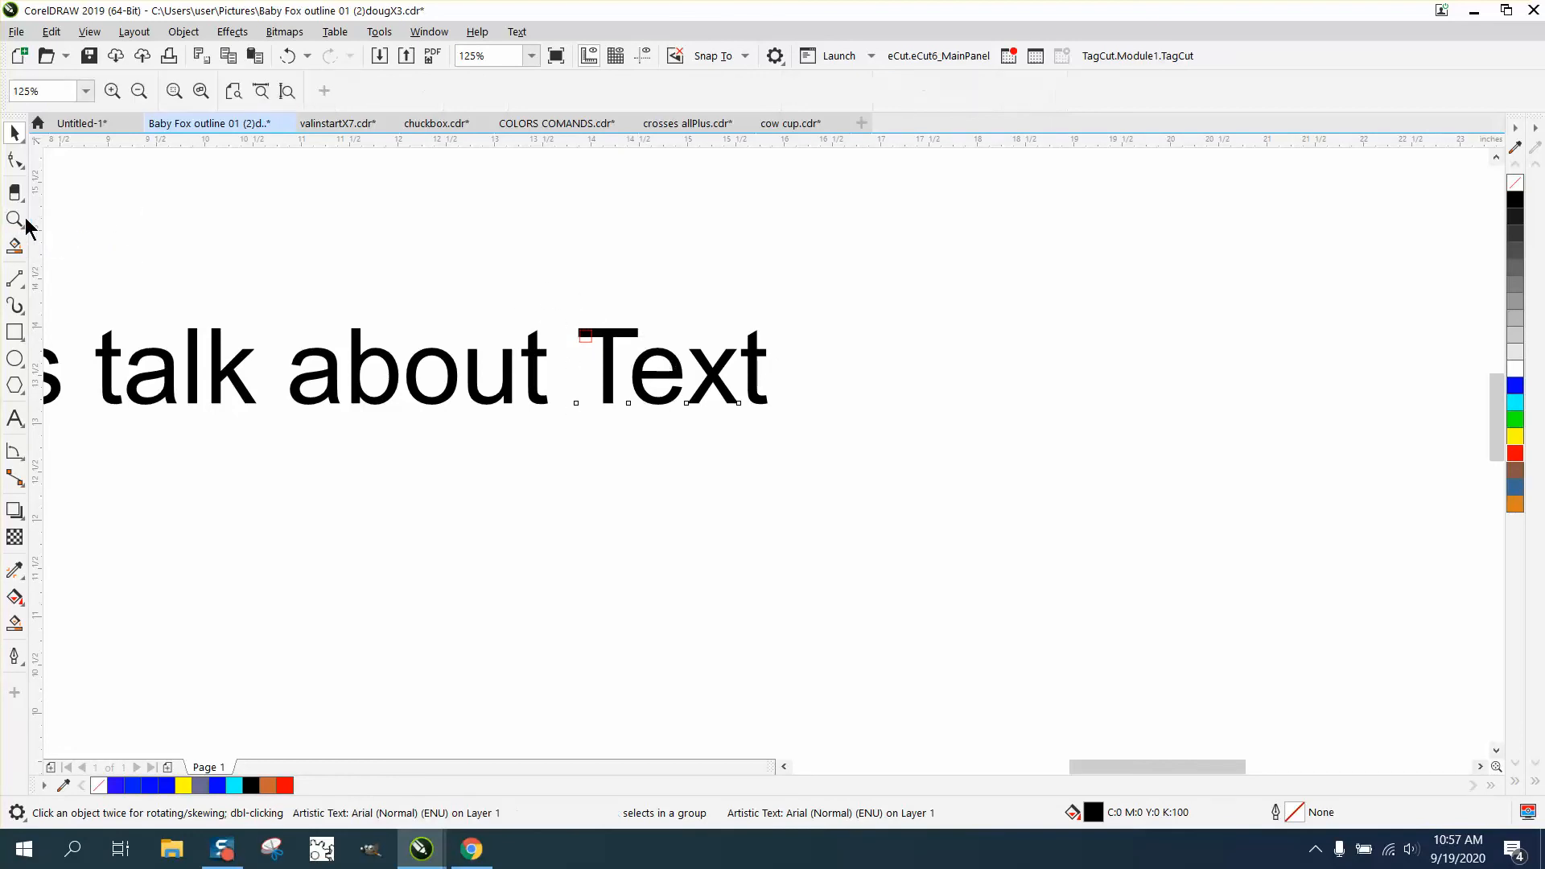
left_click_drag(517, 303, 891, 474)
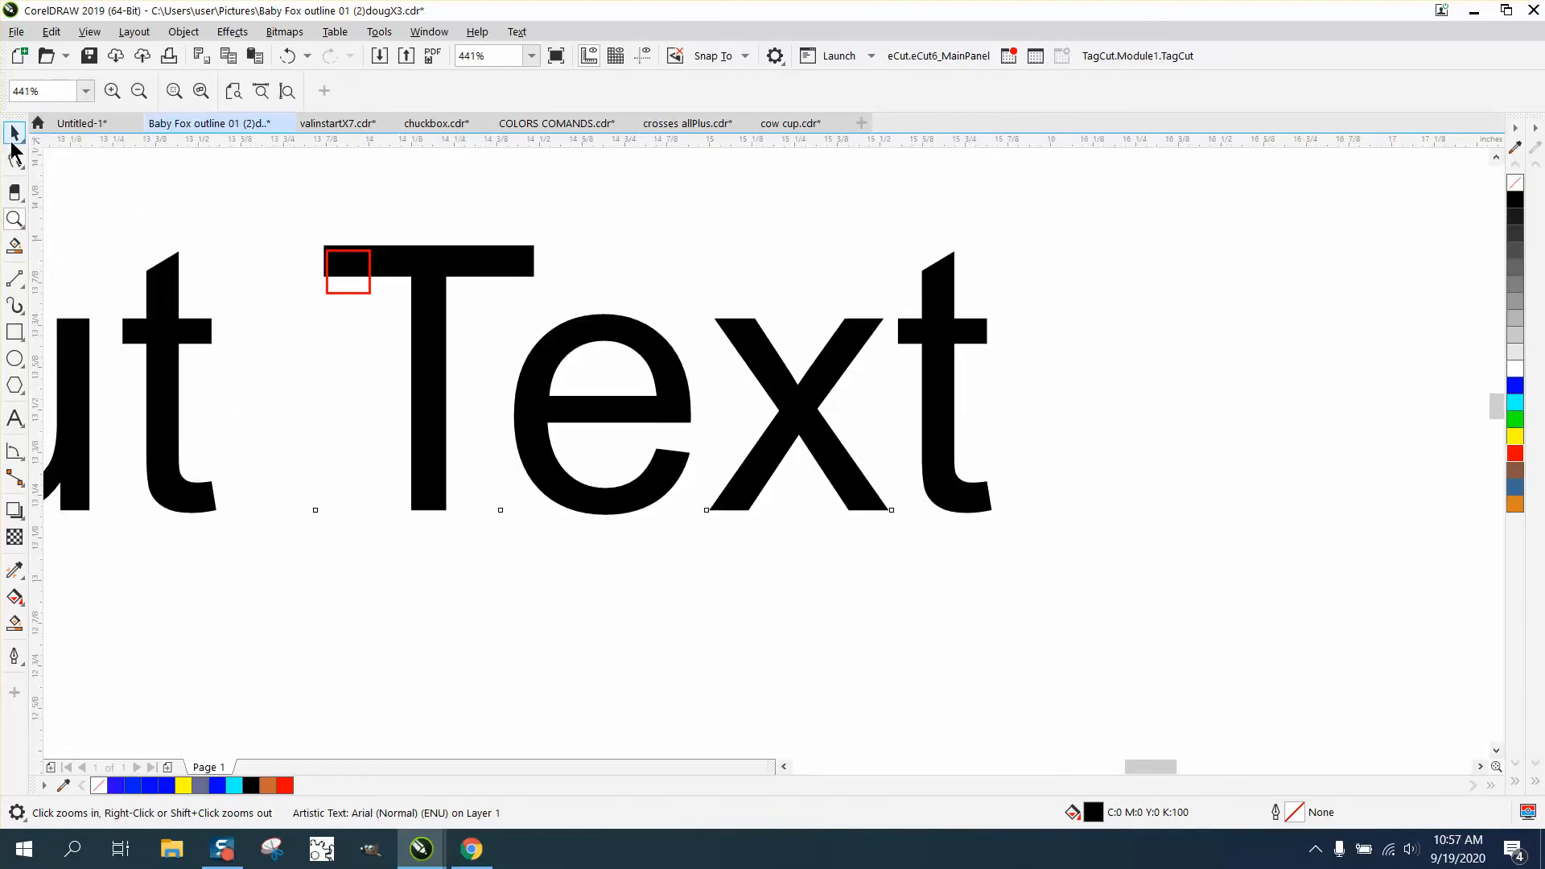
left_click(14, 133)
left_click(406, 255)
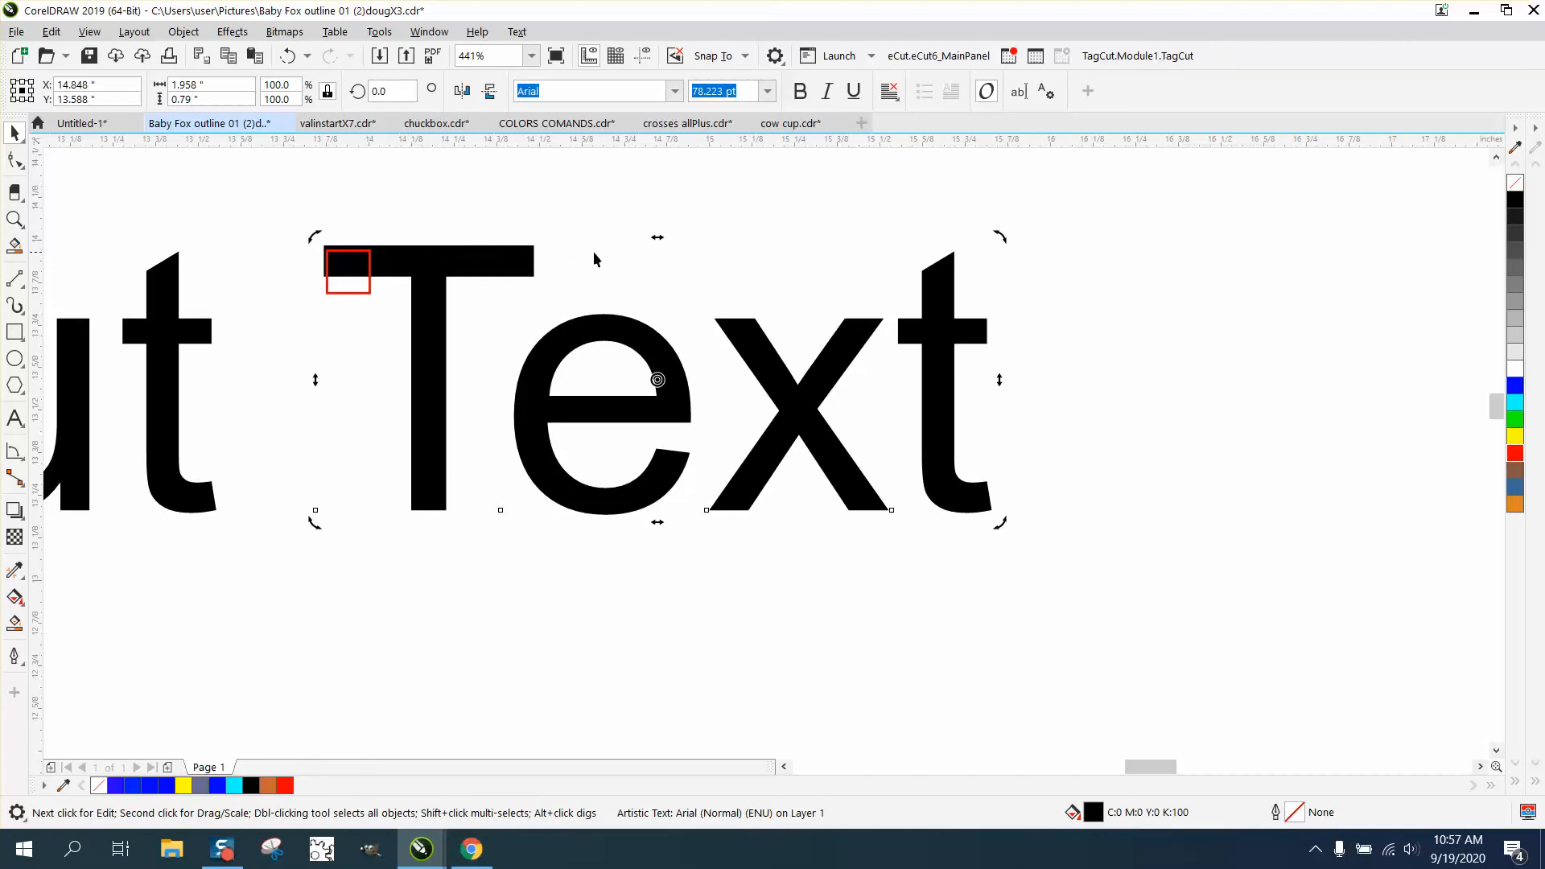
left_click_drag(654, 236, 710, 239)
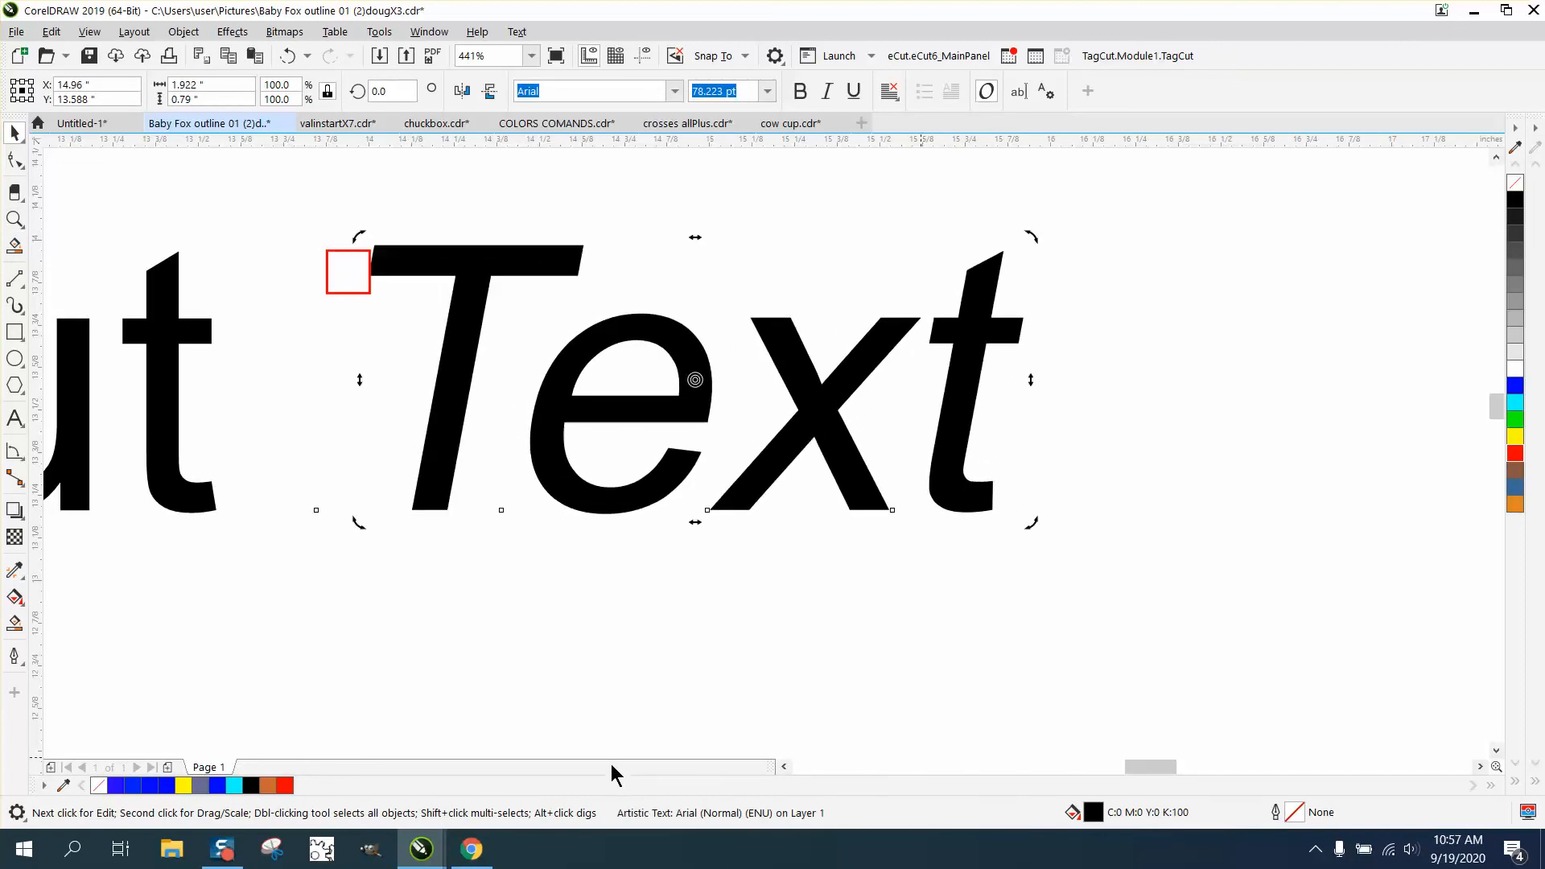
Undo the latest edits back to the state before the word "Today" was skewed, including the split of the second line
scroll(610, 712, "down", 2)
scroll(611, 712, "down", 2)
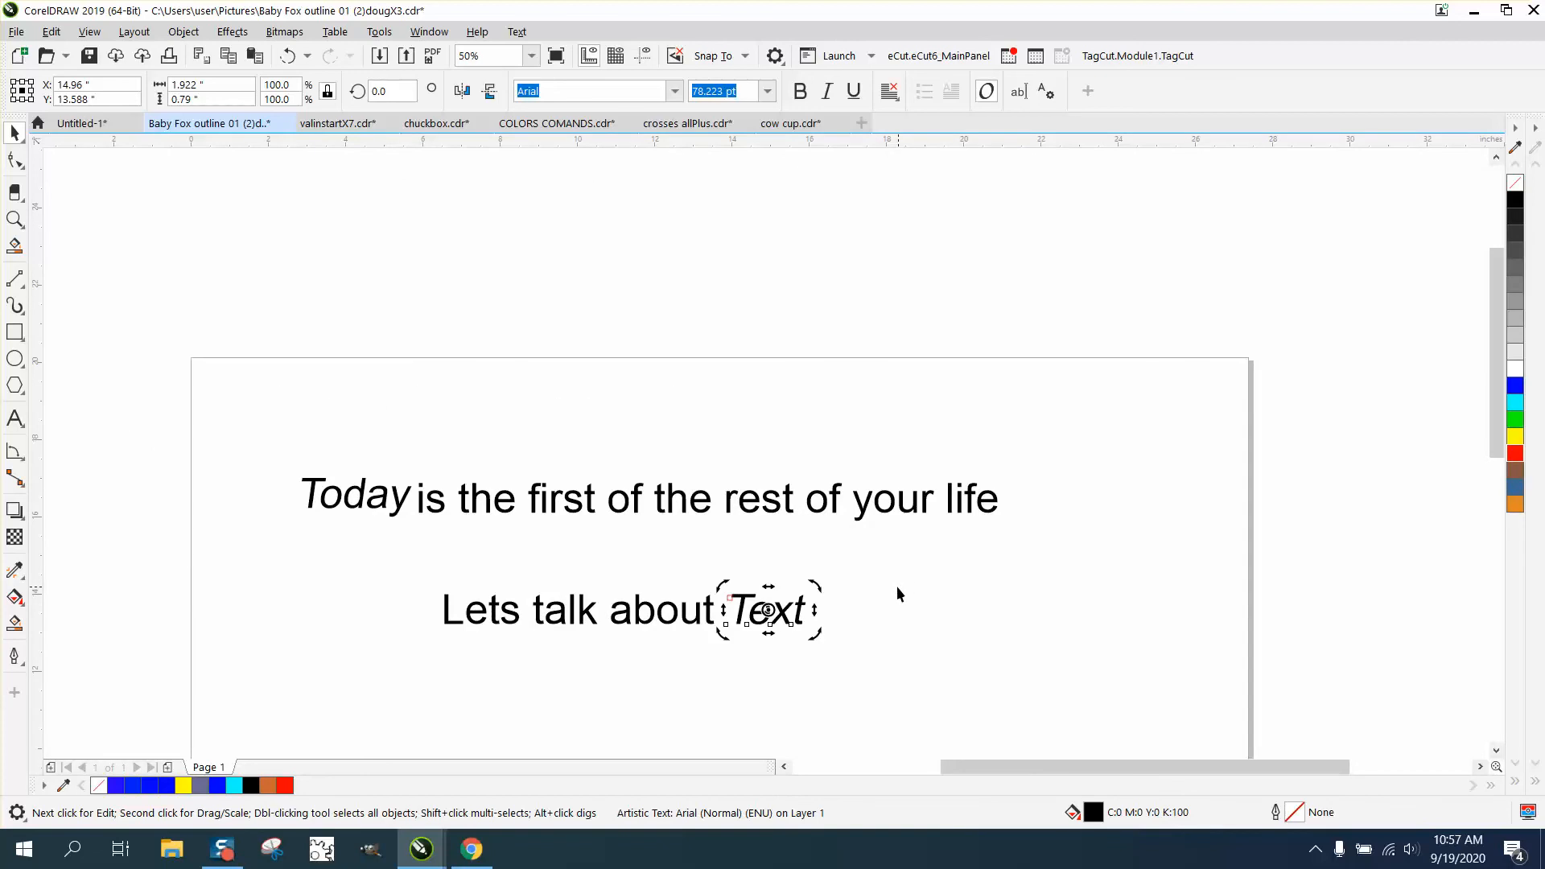
left_click(285, 58)
left_click(284, 58)
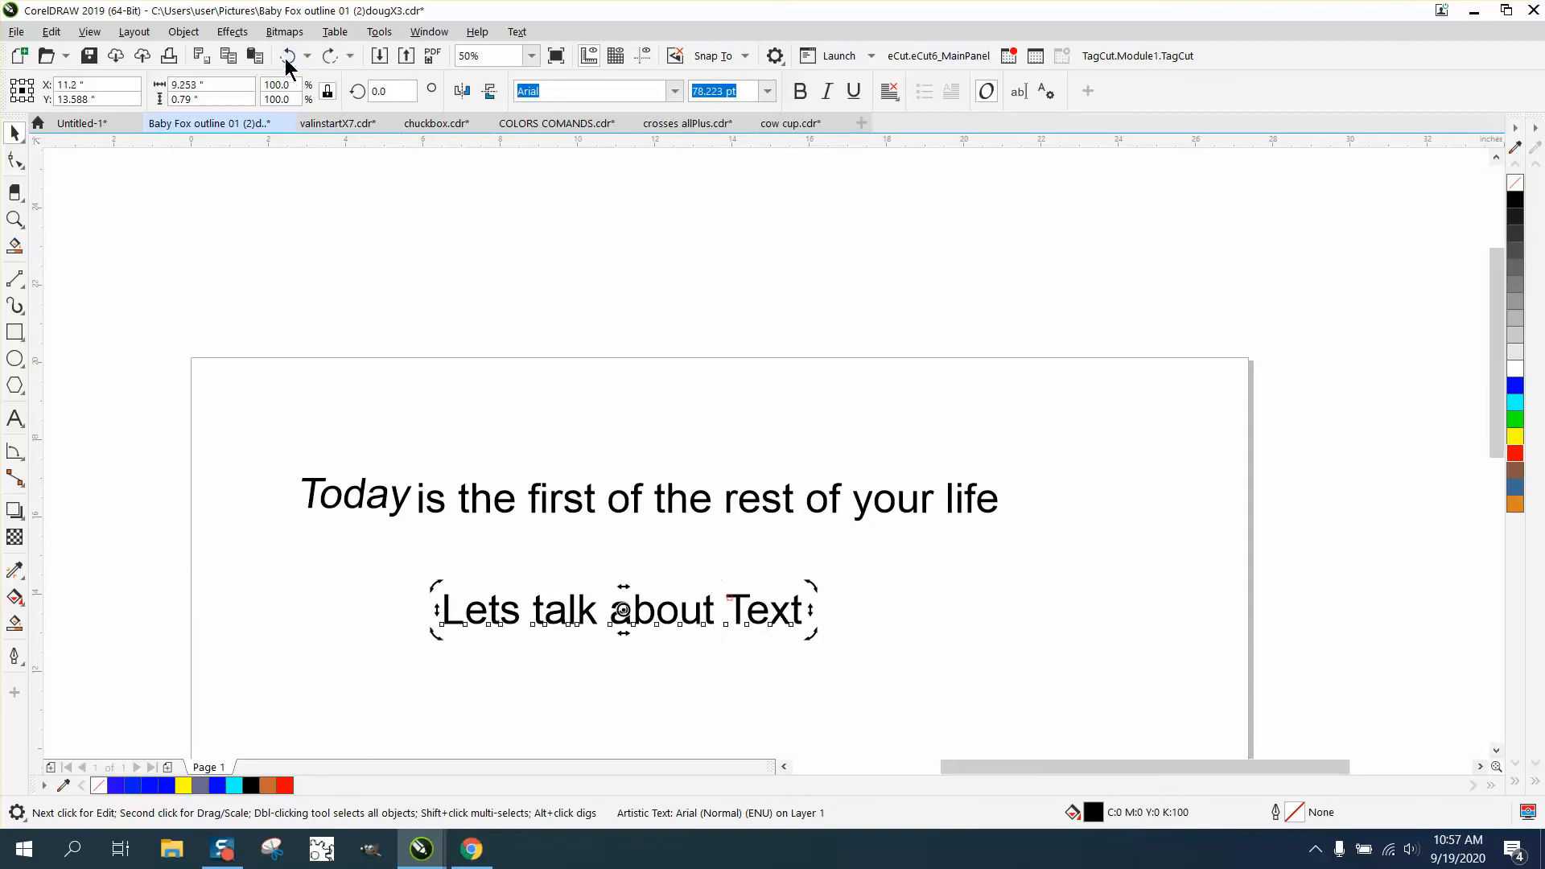
left_click(285, 58)
left_click(285, 58)
left_click(285, 58)
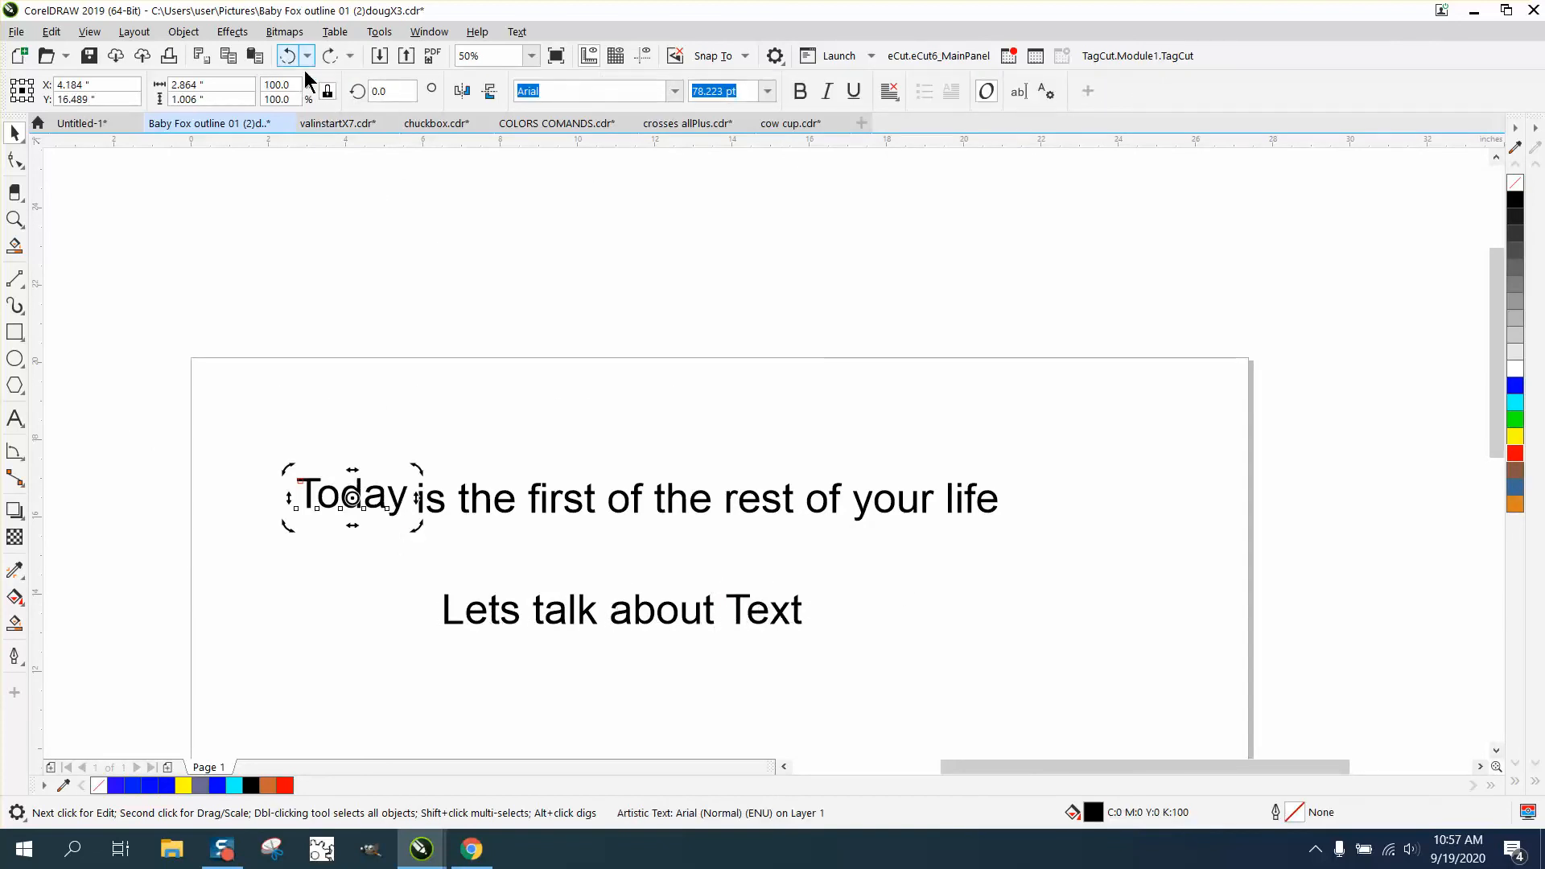
Break the artistic text "Lets talk about Text" apart so that each word is a separate object
left_click(697, 609)
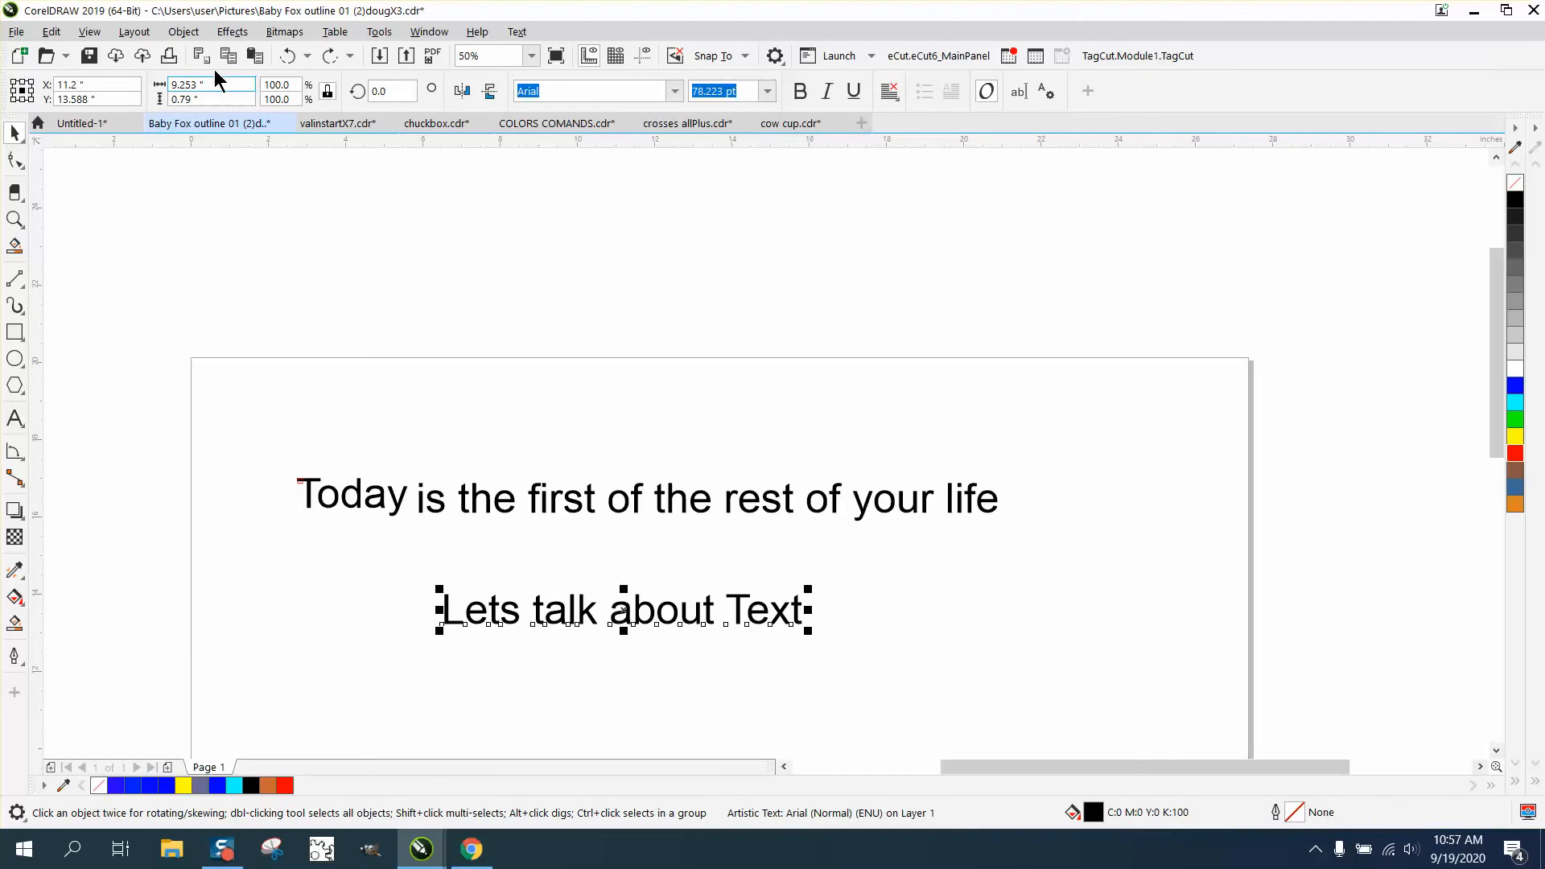
left_click(183, 32)
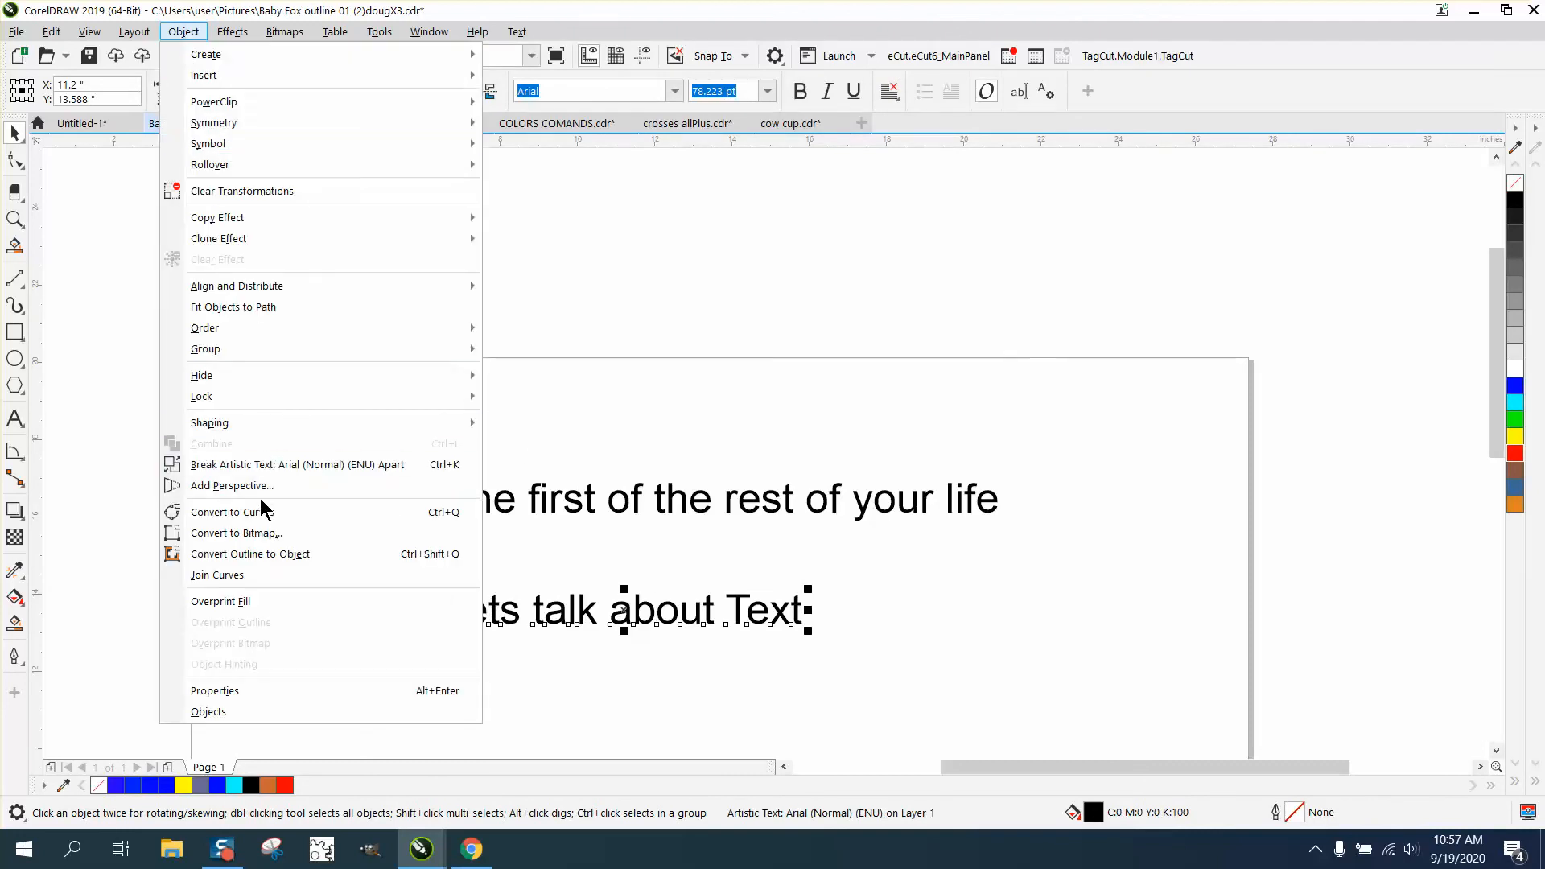
left_click(277, 465)
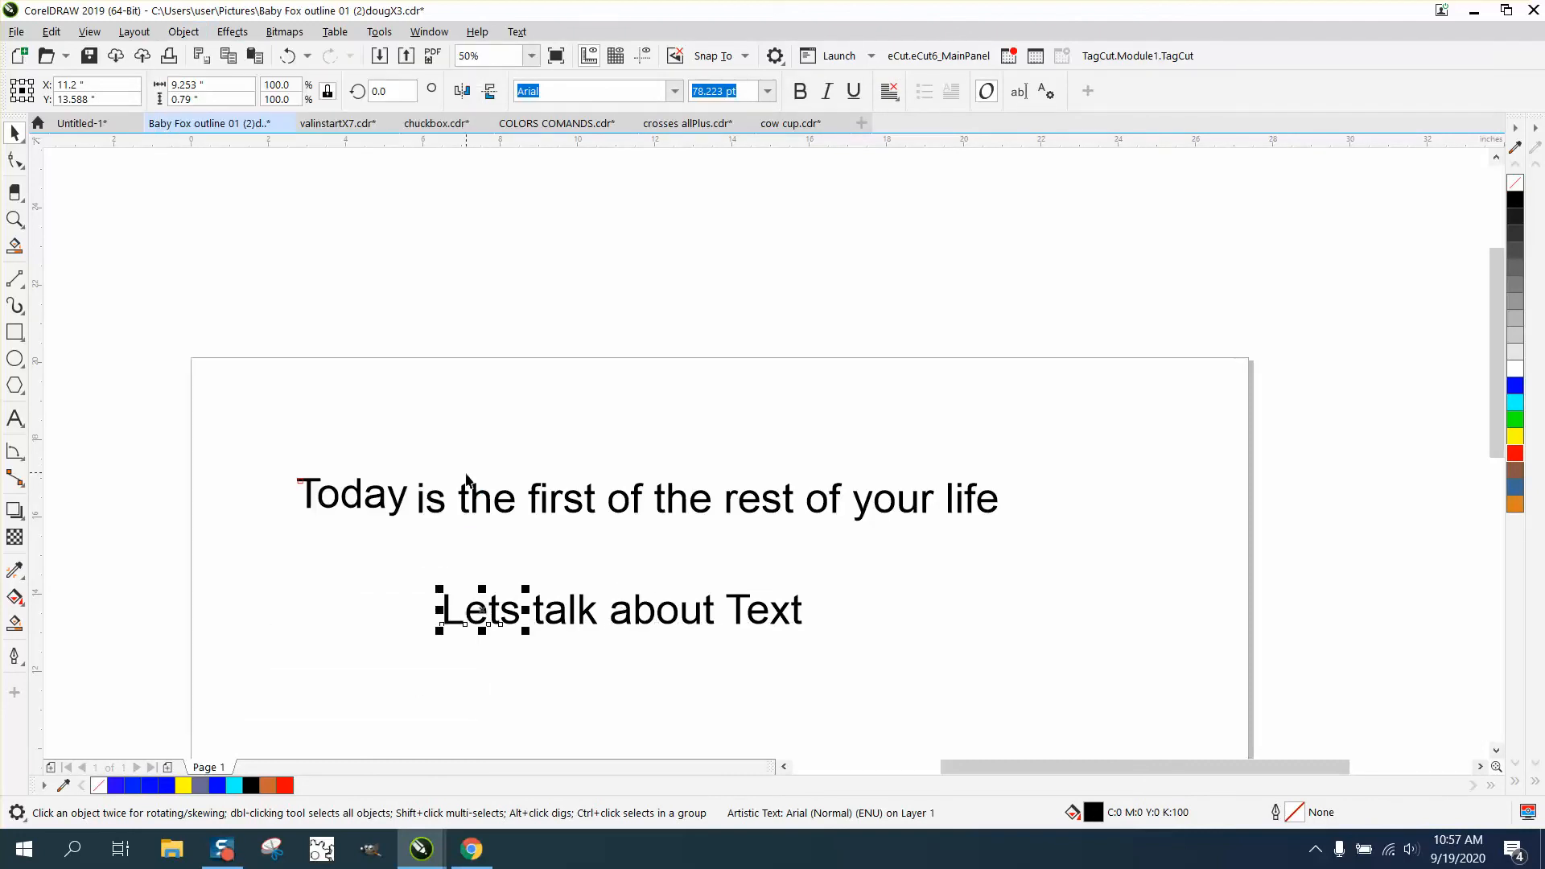
Skew the word "Today" numerically with the Transform Skew option, using X -16.5, Y 0.0 and 0 copies
left_click(402, 493)
left_click(402, 497)
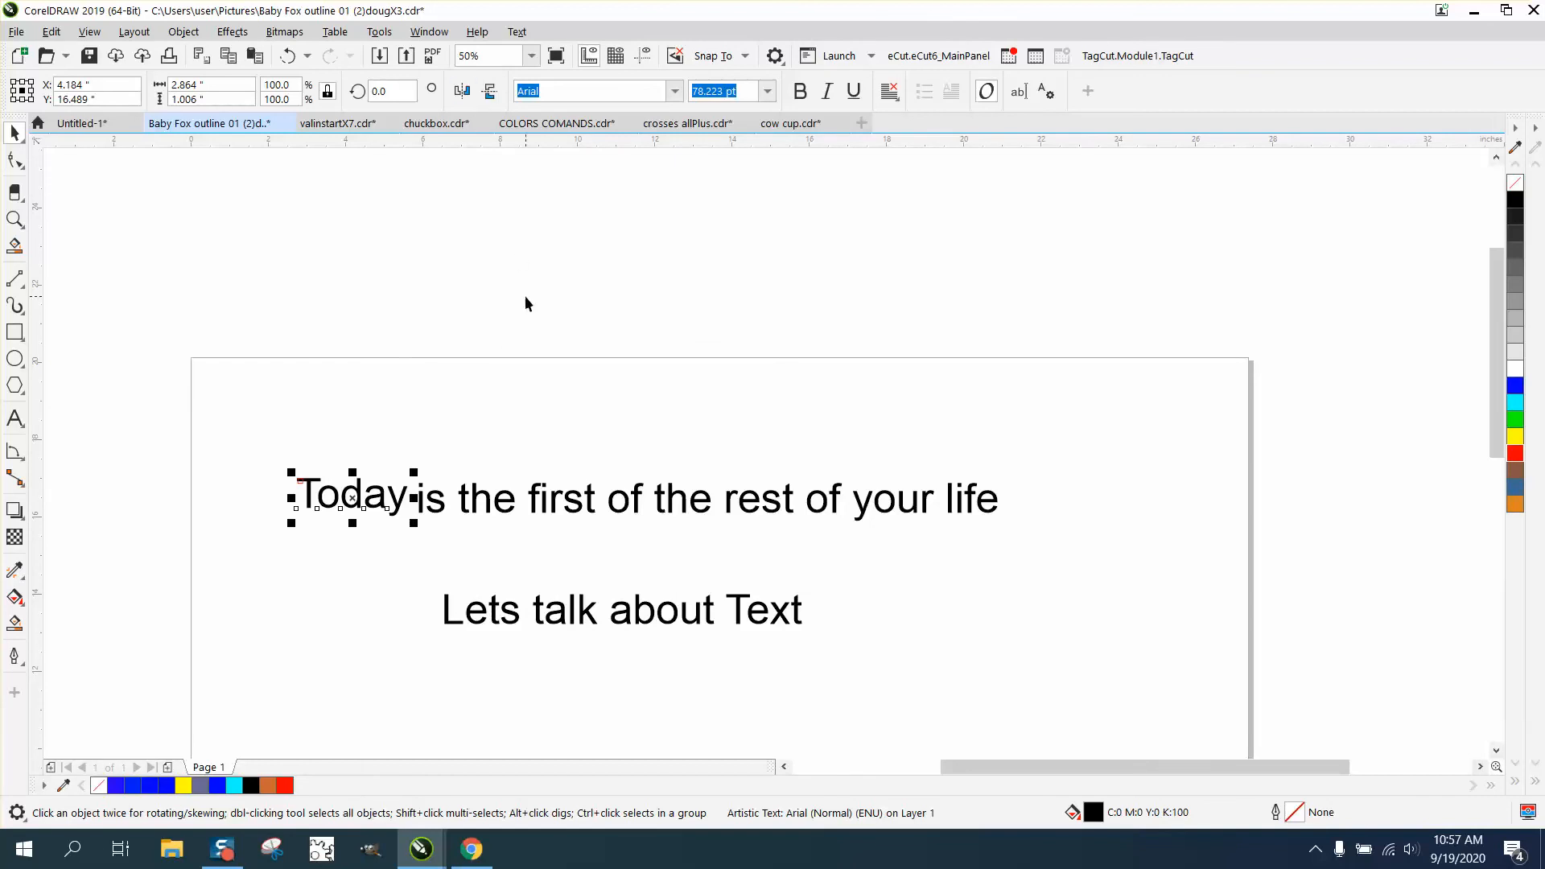
left_click(429, 32)
mouse_move(458, 282)
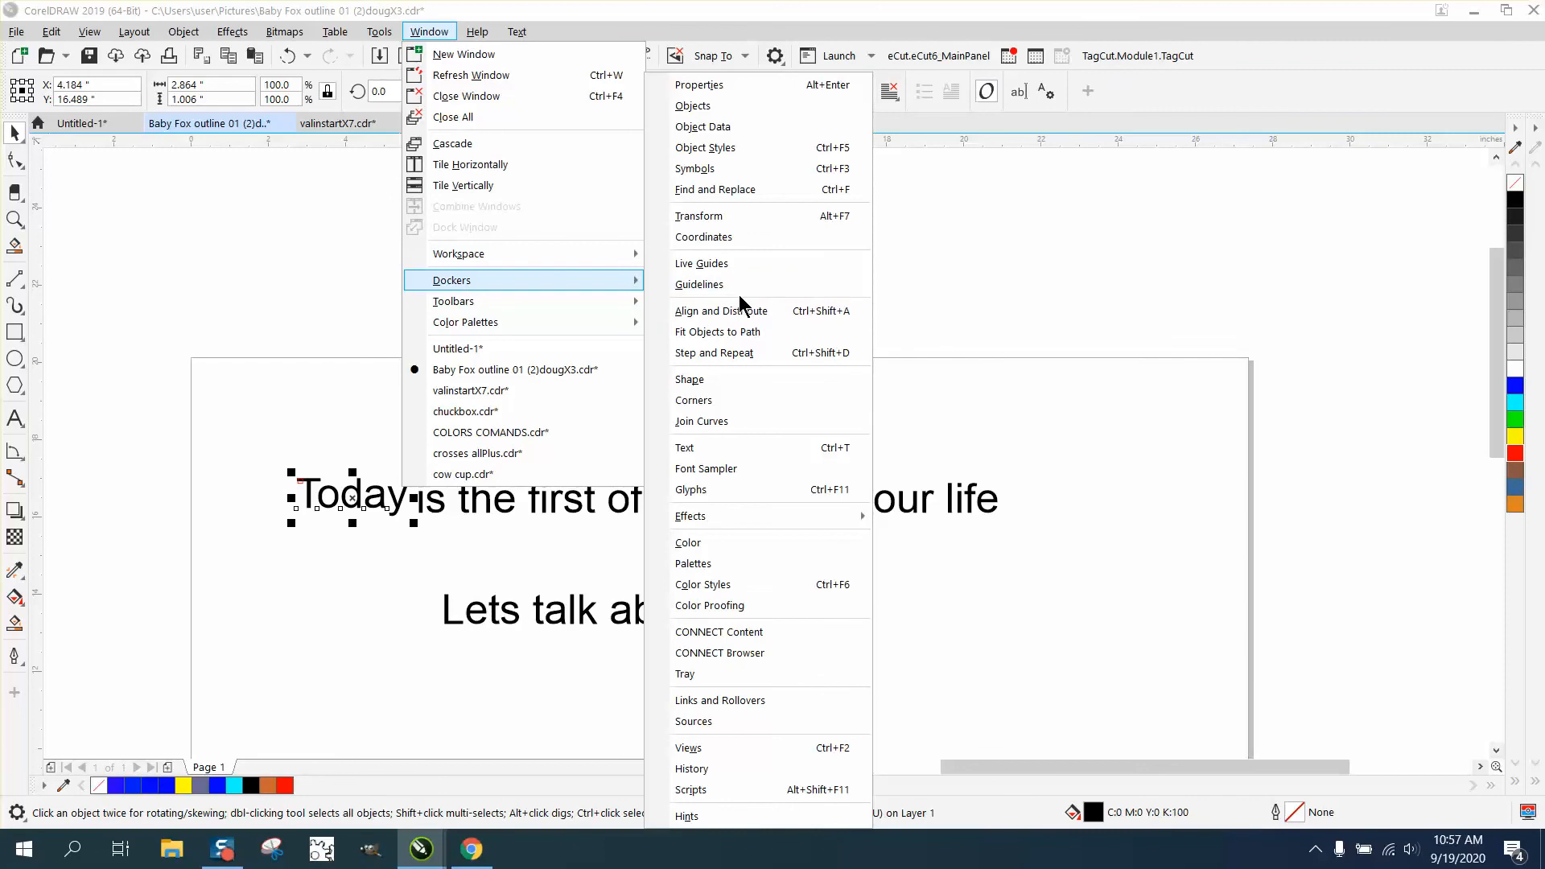
left_click(698, 216)
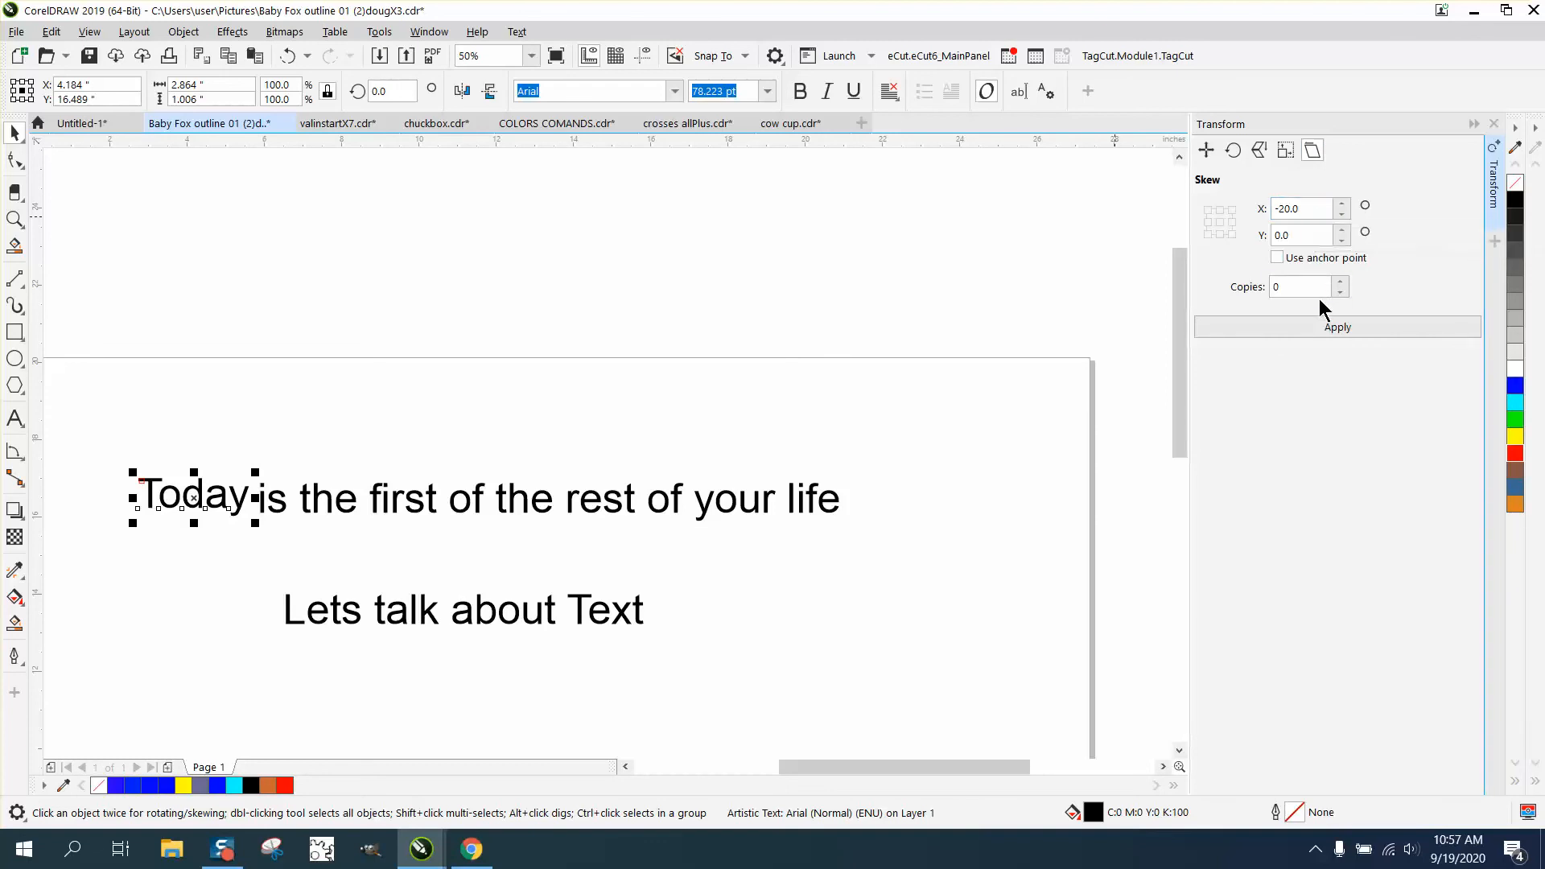
left_click_drag(1323, 209, 1237, 217)
type("-16.5")
left_click(1332, 330)
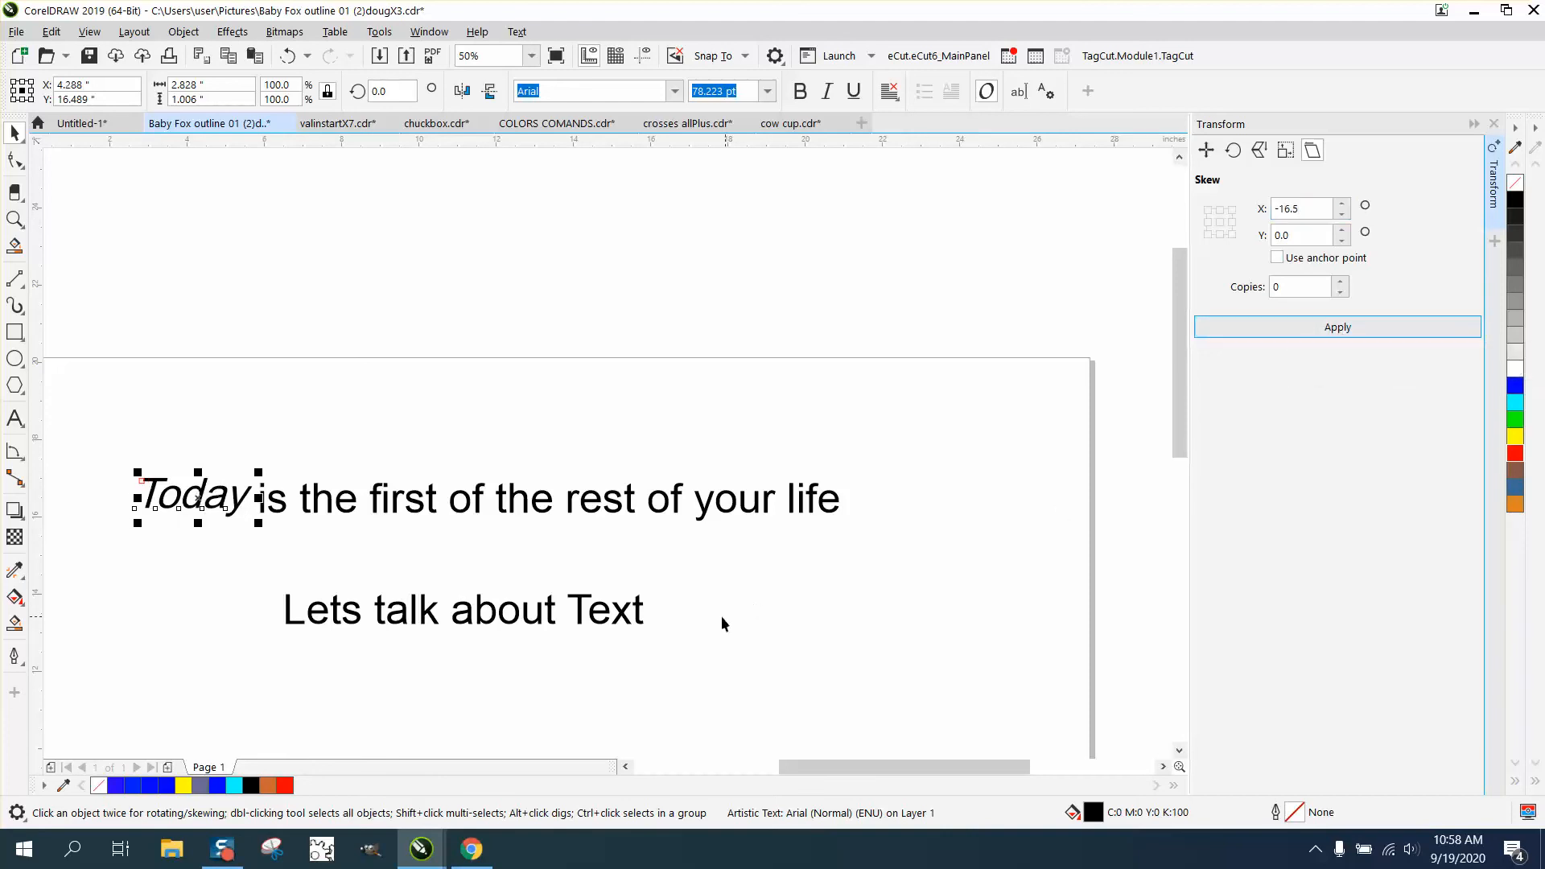
Apply the same X -16.5 skew to the word "Text" and deselect it
left_click(642, 614)
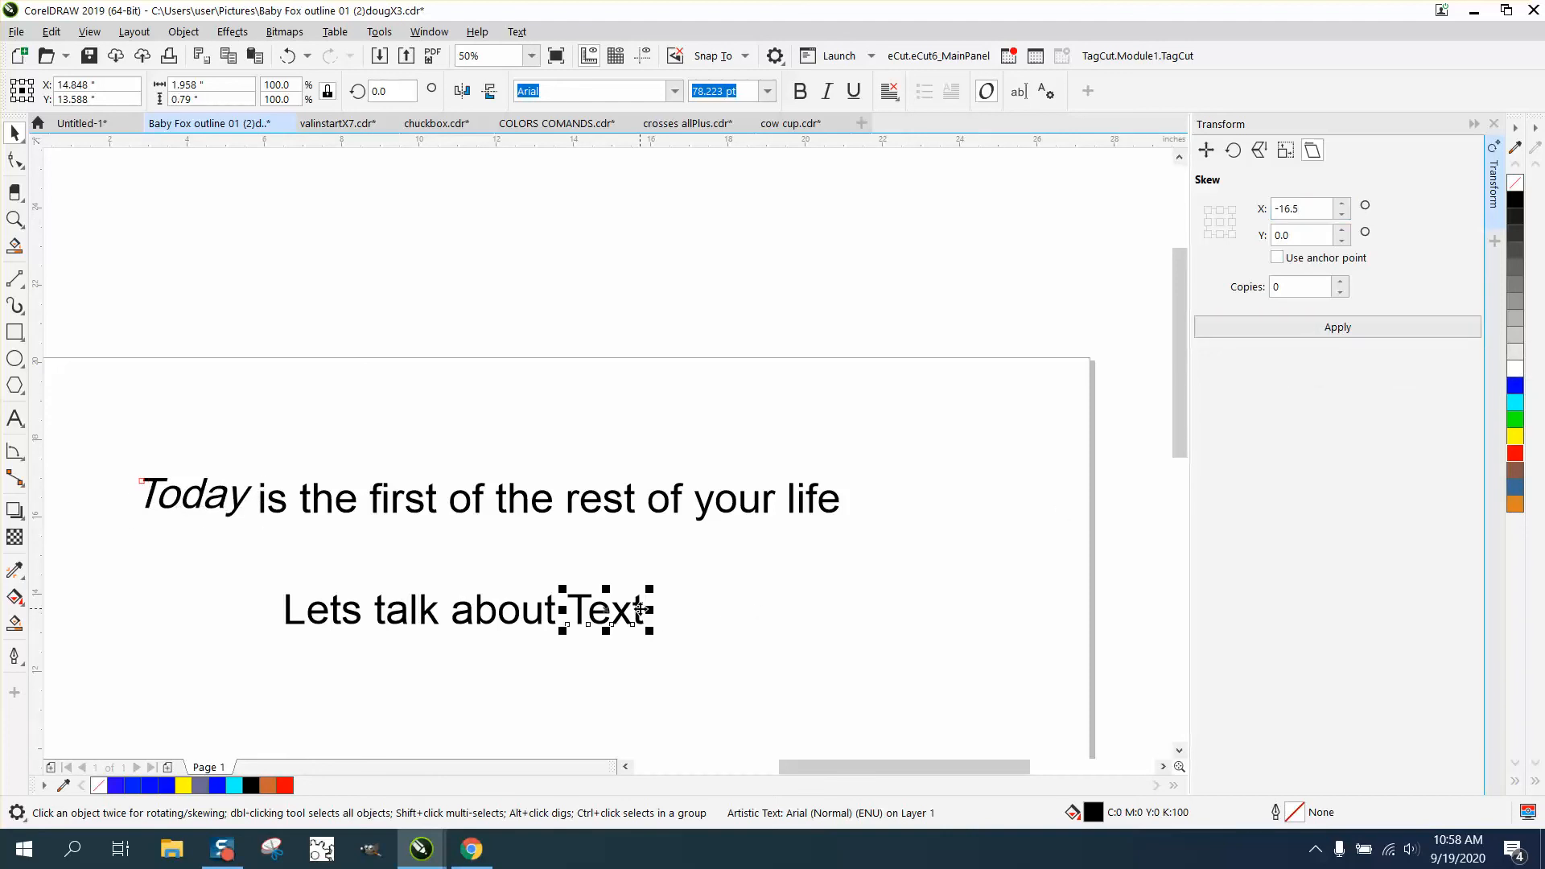
left_click(1335, 327)
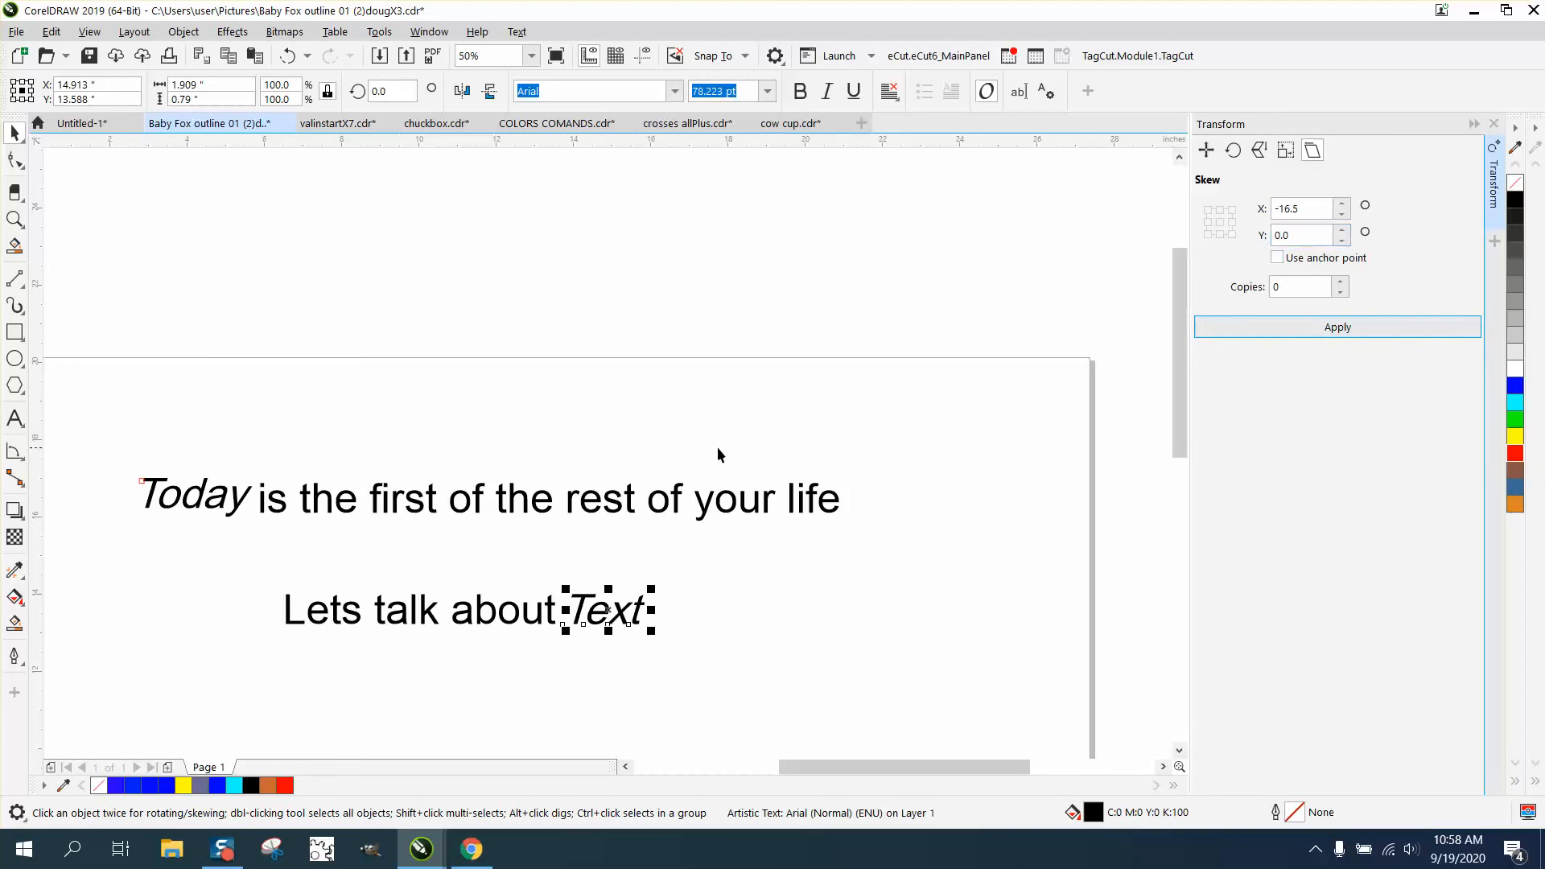
key("Escape")
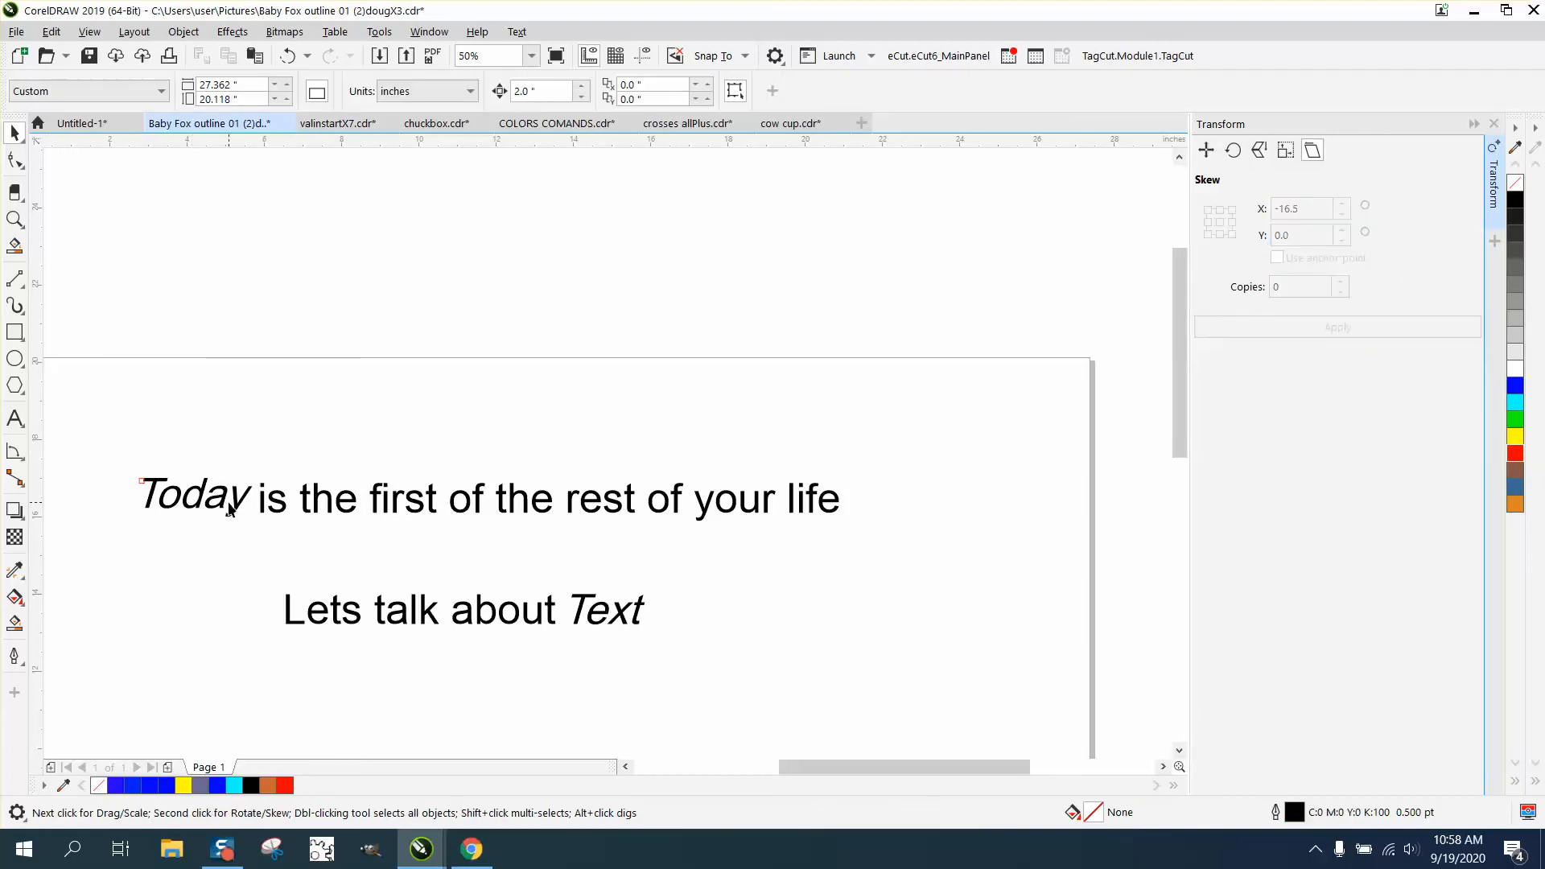
Examine both text lines up close to compare the slant of "Today" and "Text"
left_click(229, 509)
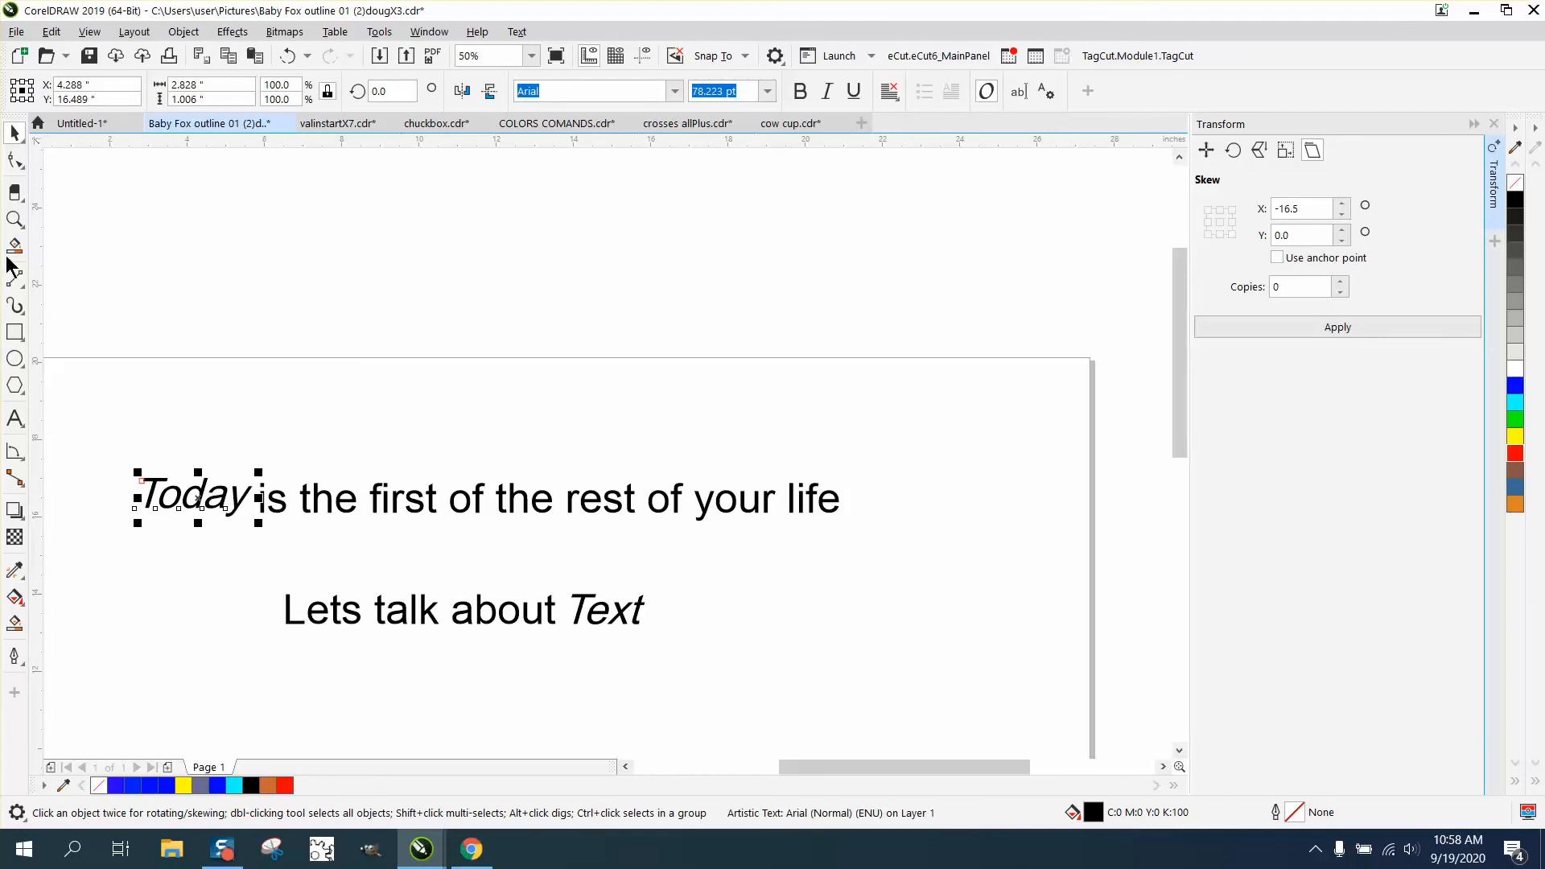
left_click(15, 219)
left_click_drag(124, 448, 887, 640)
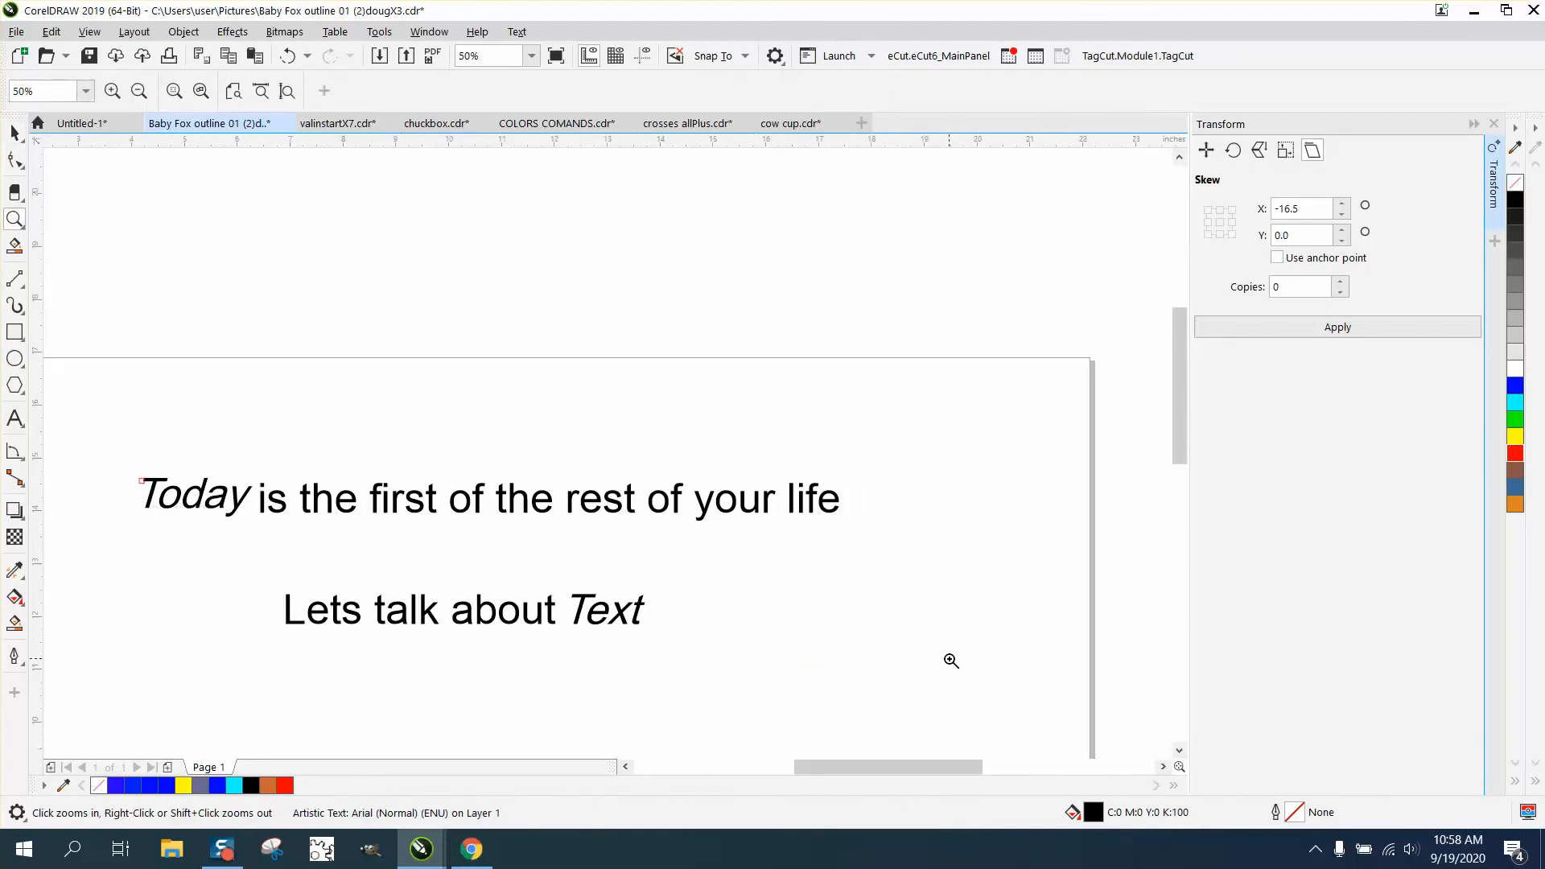